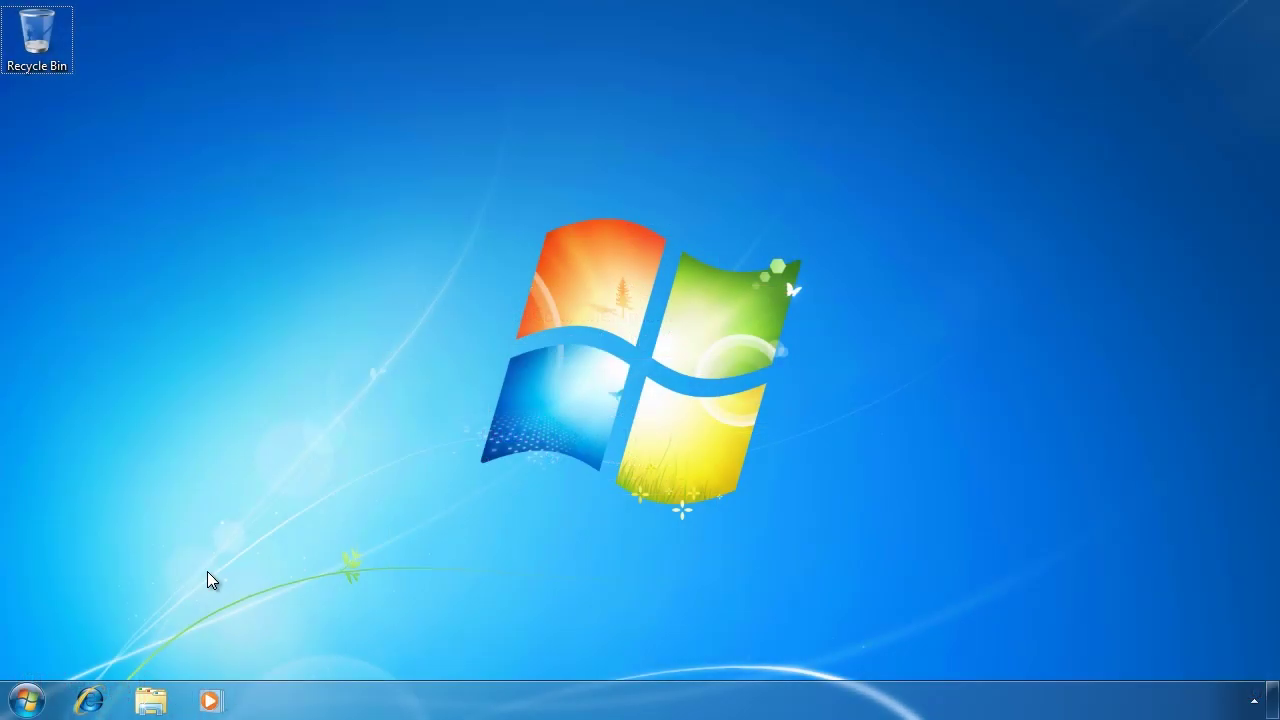
Open Device Manager from Control Panel's System and Security page
click(27, 700)
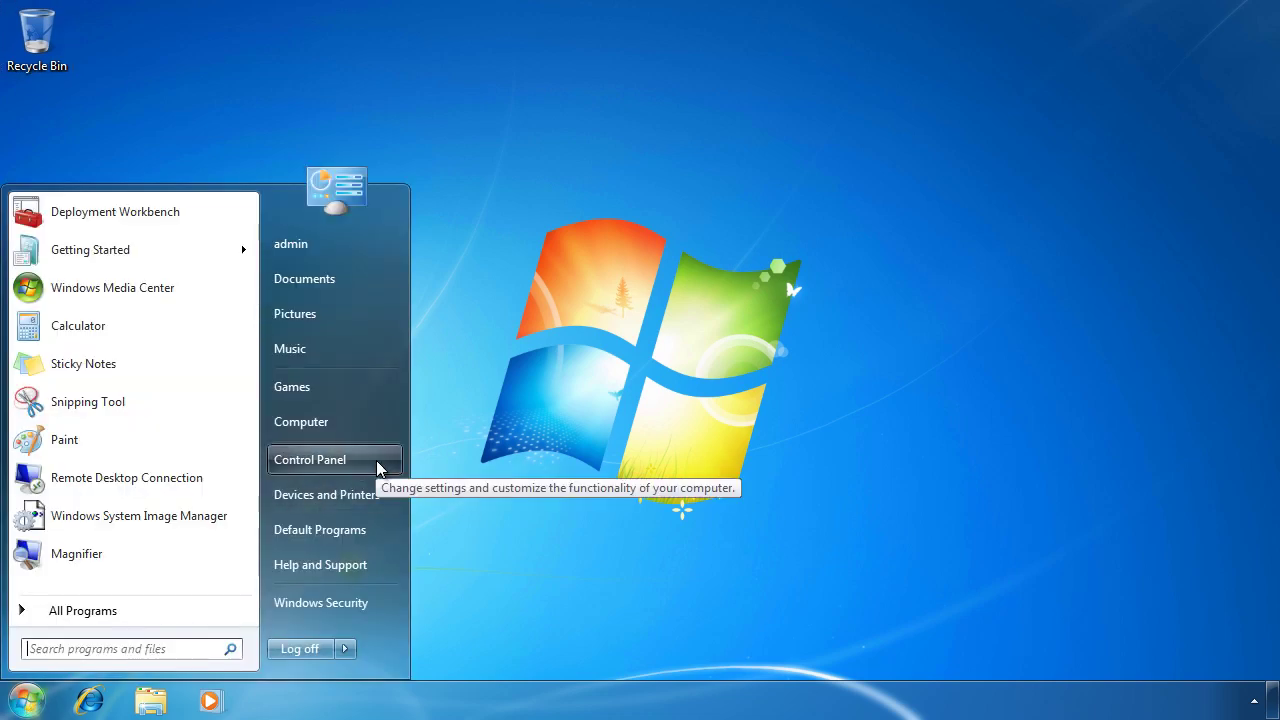
click(376, 462)
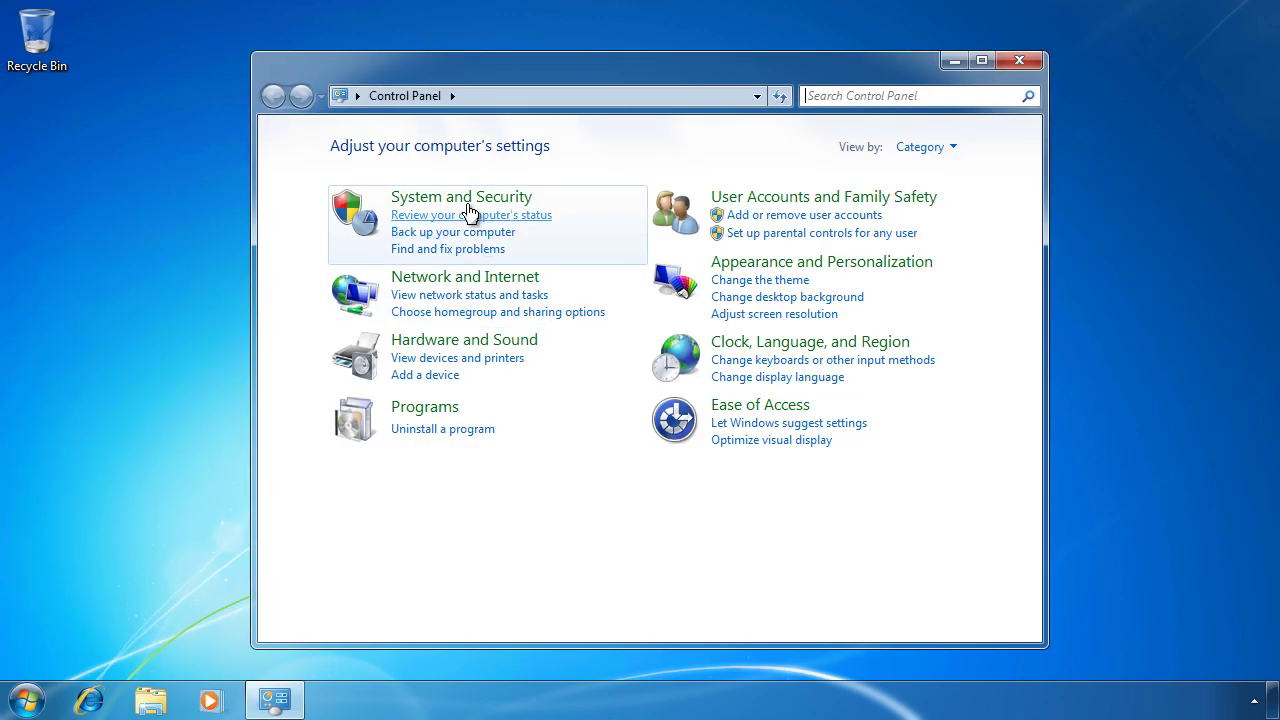
click(458, 198)
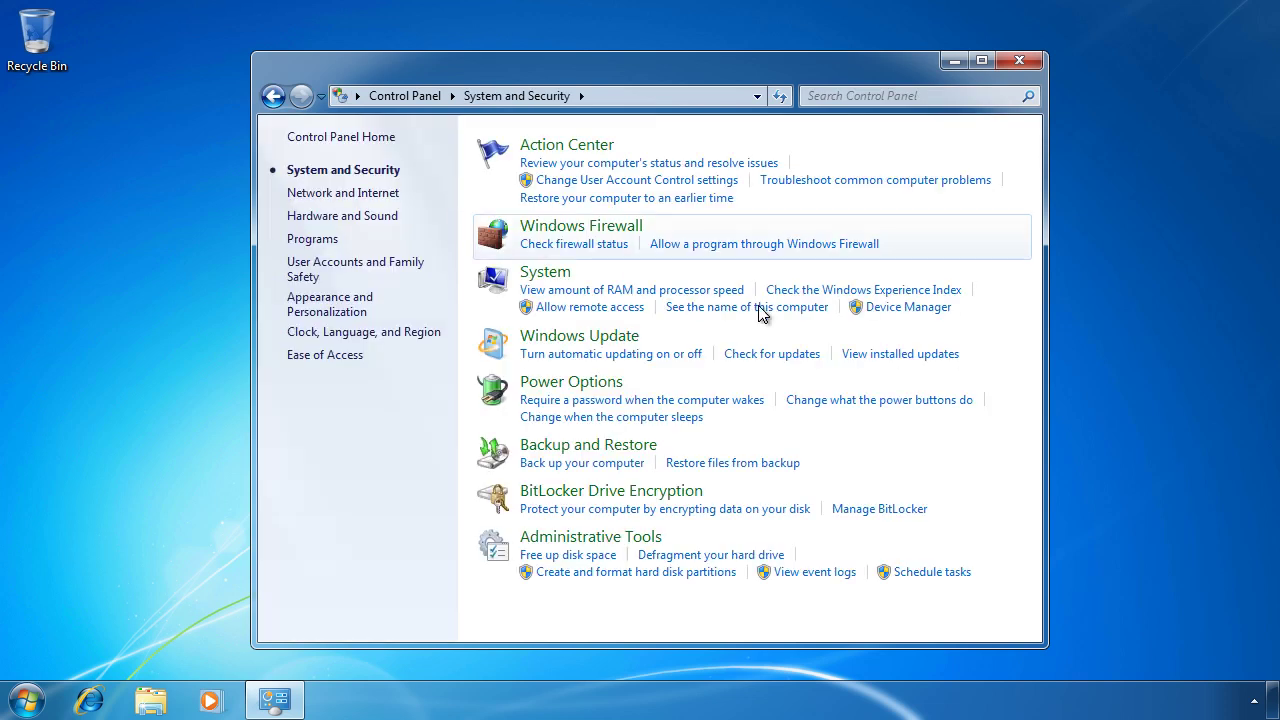
click(950, 318)
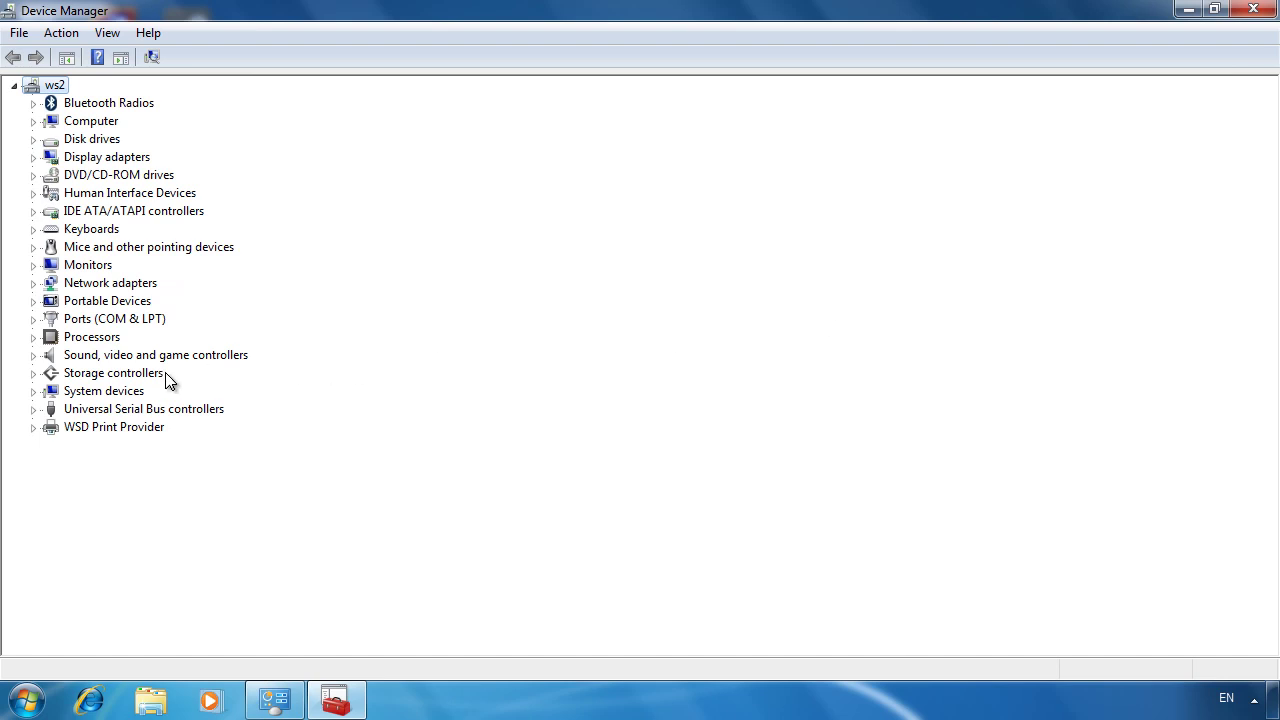
Expand Universal Serial Bus controllers and inspect the OpenHCD and Enhanced PCI host controllers and a USB Root Hub
click(33, 409)
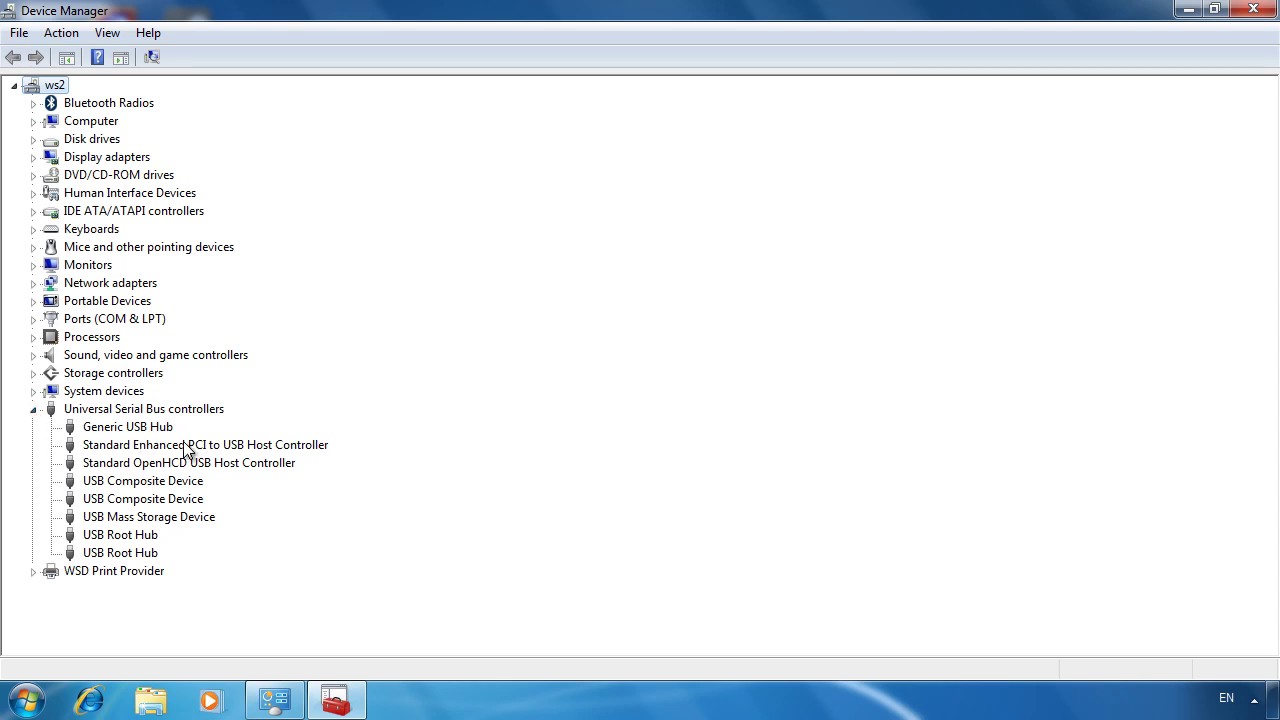
click(258, 462)
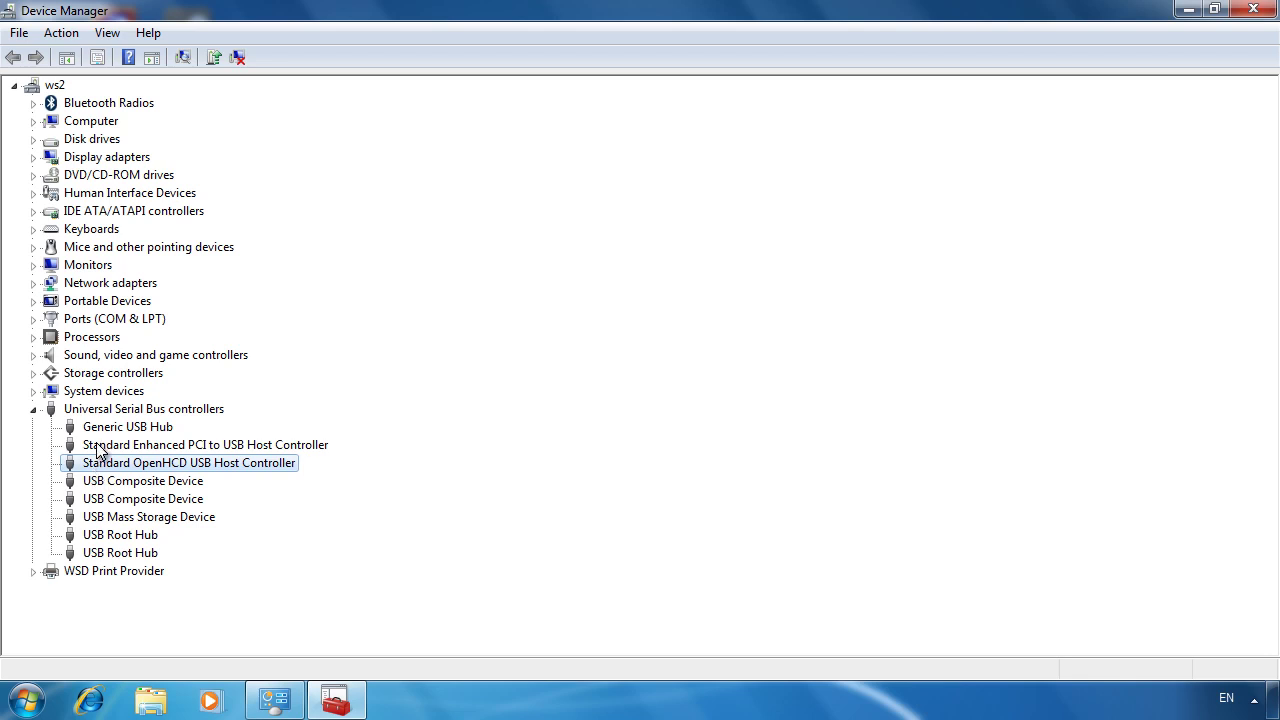
click(98, 446)
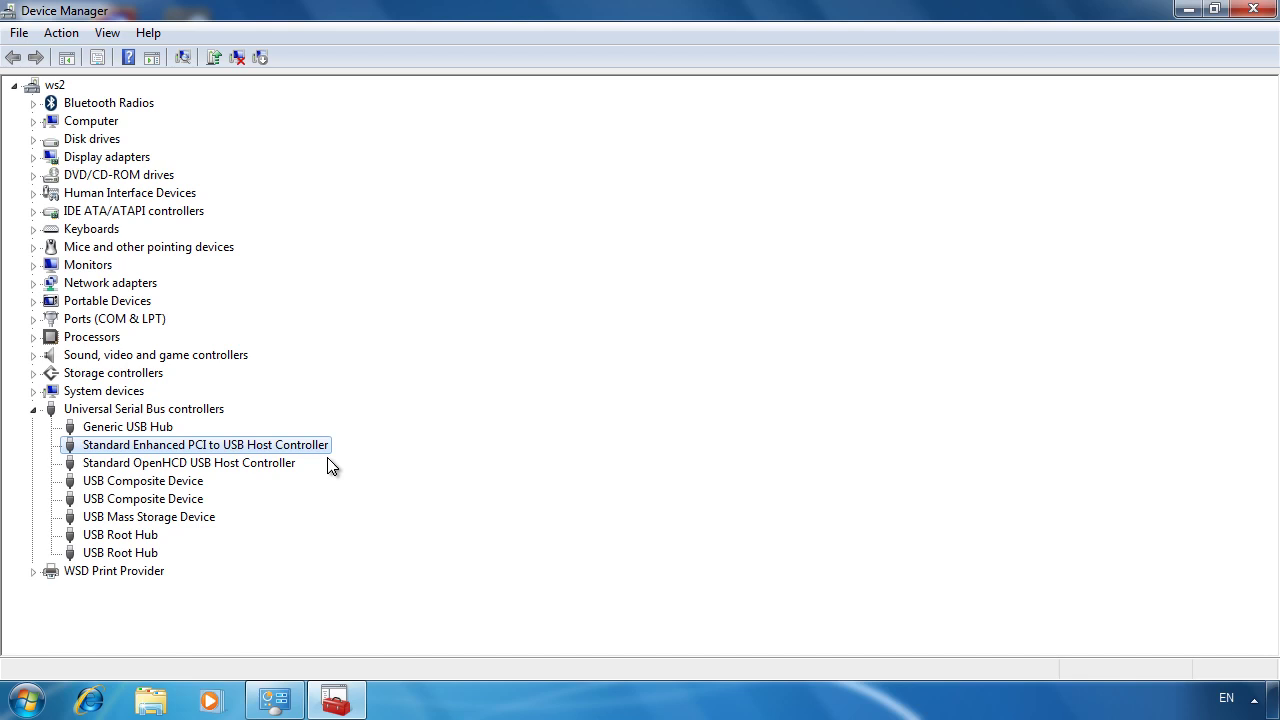
click(130, 562)
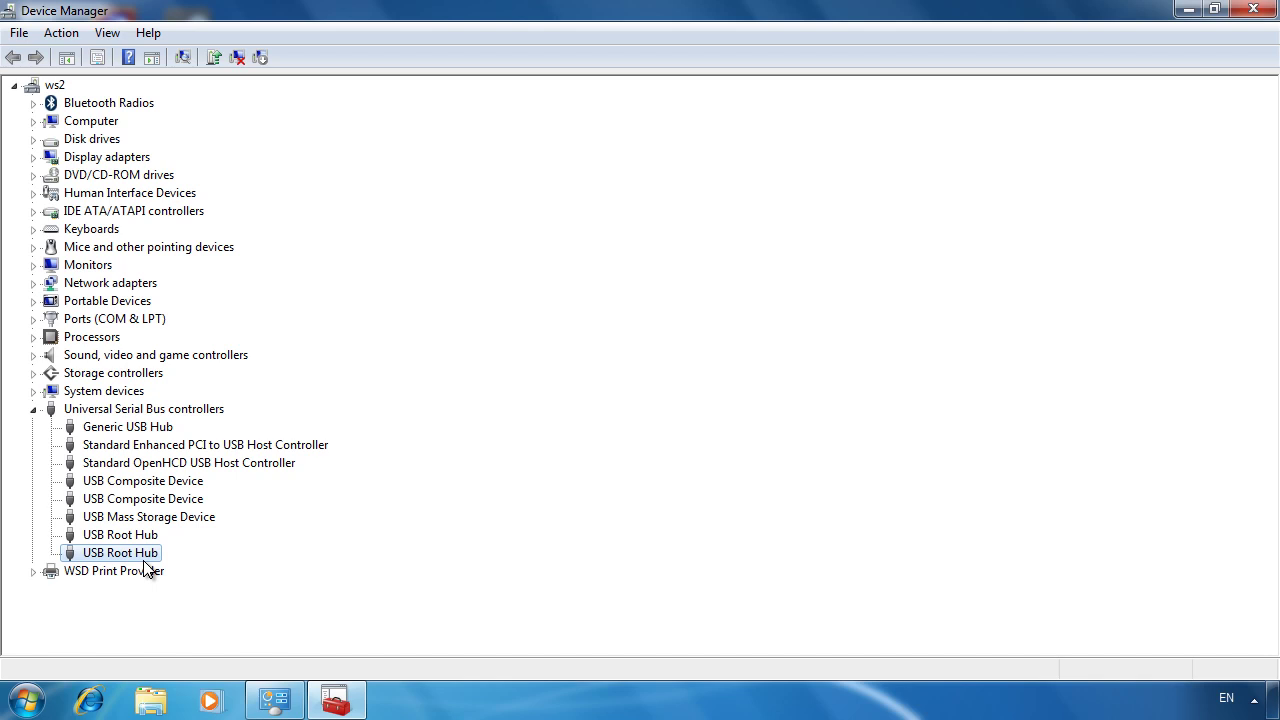
right_click(145, 566)
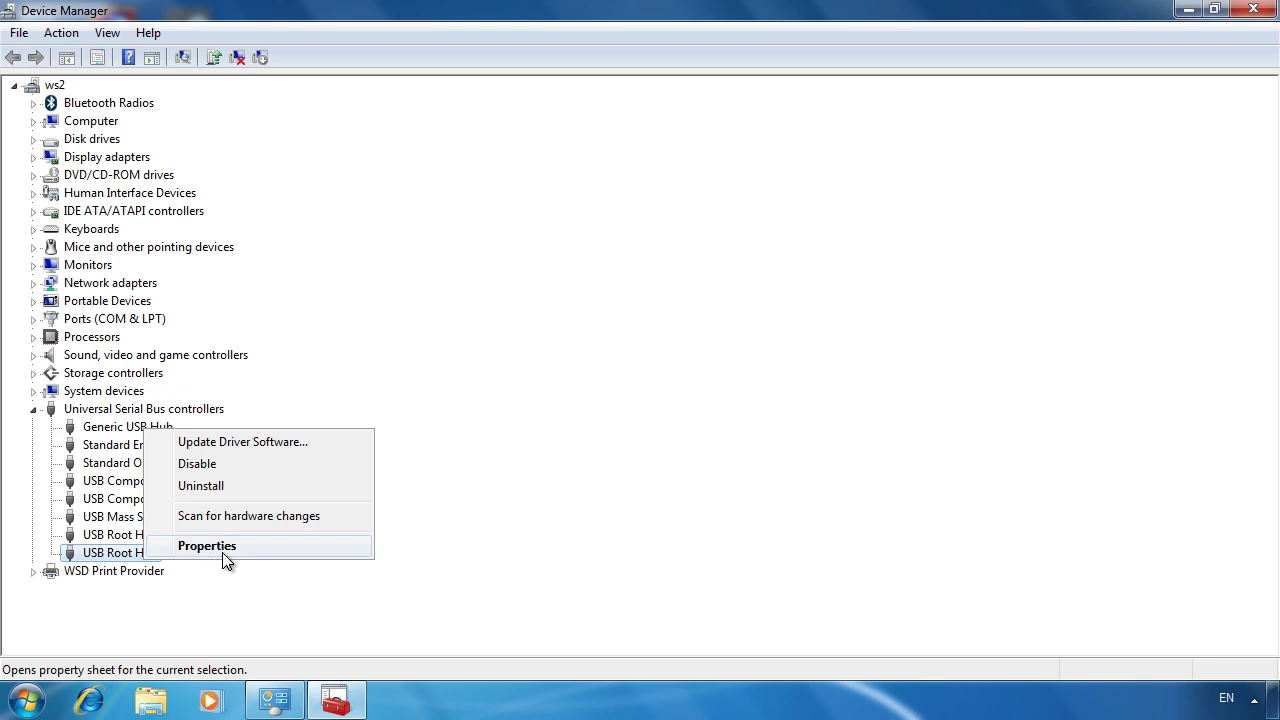
click(358, 552)
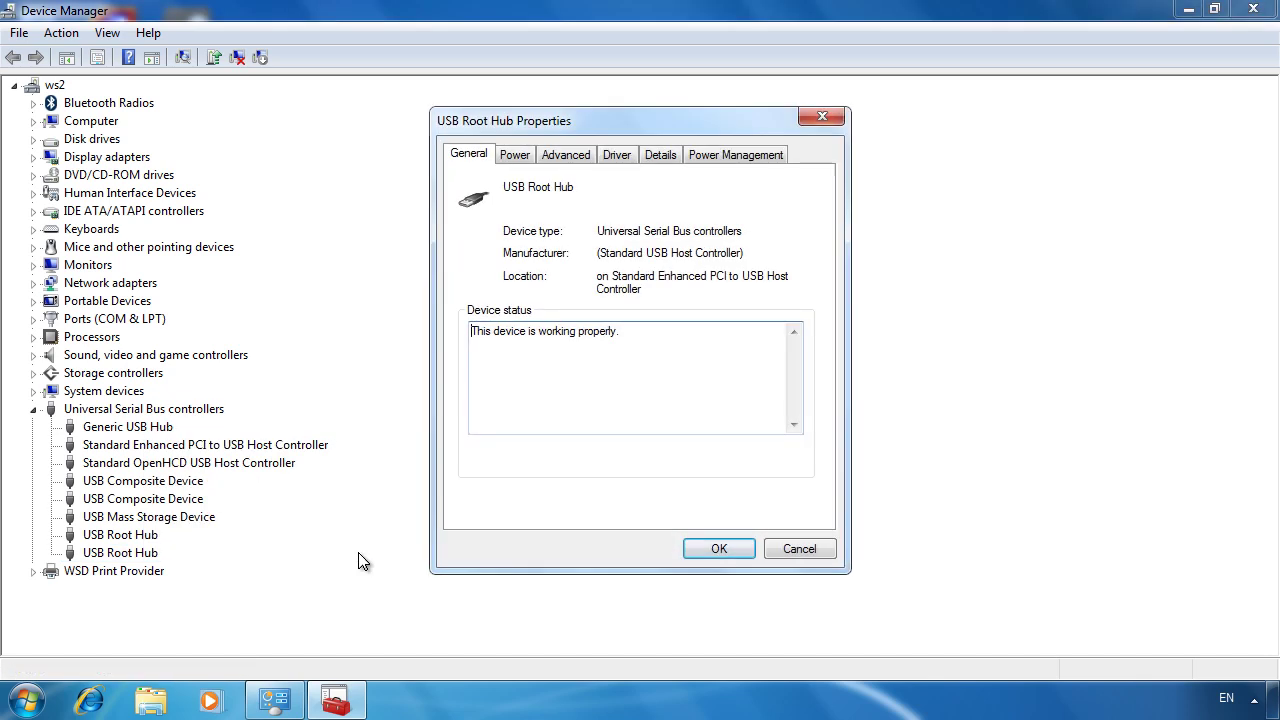
click(517, 156)
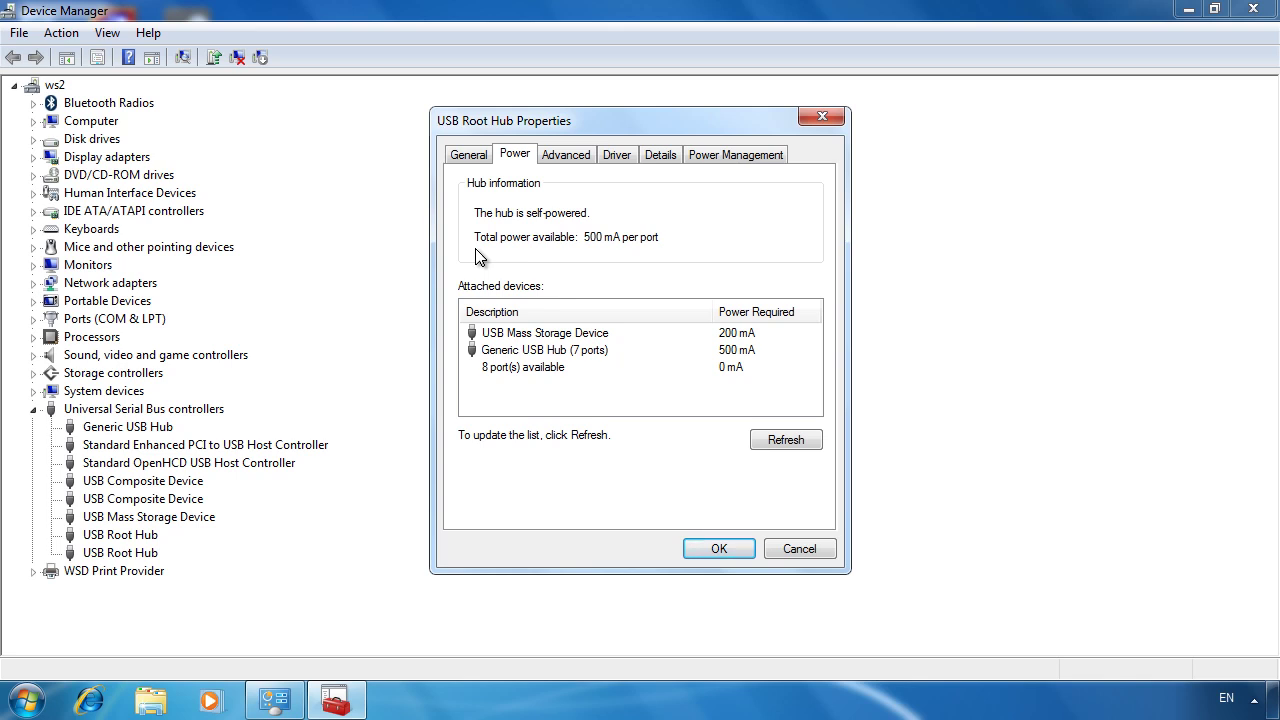
click(484, 333)
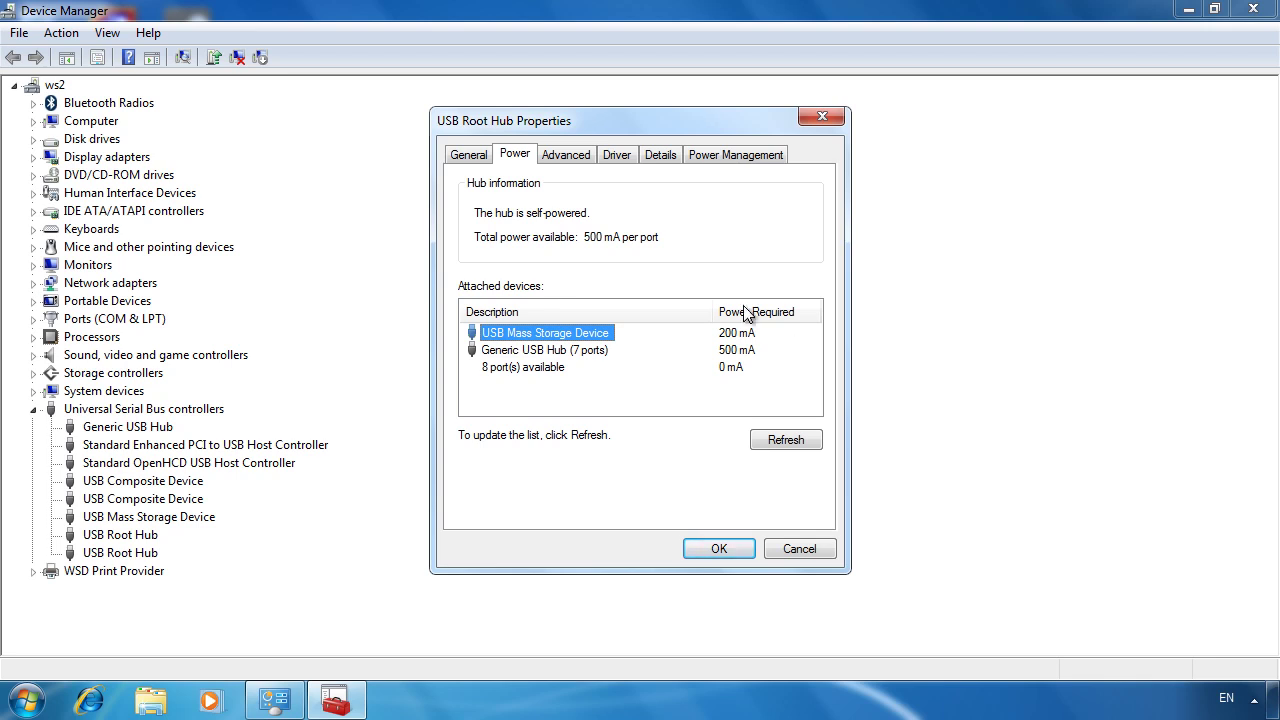
click(550, 158)
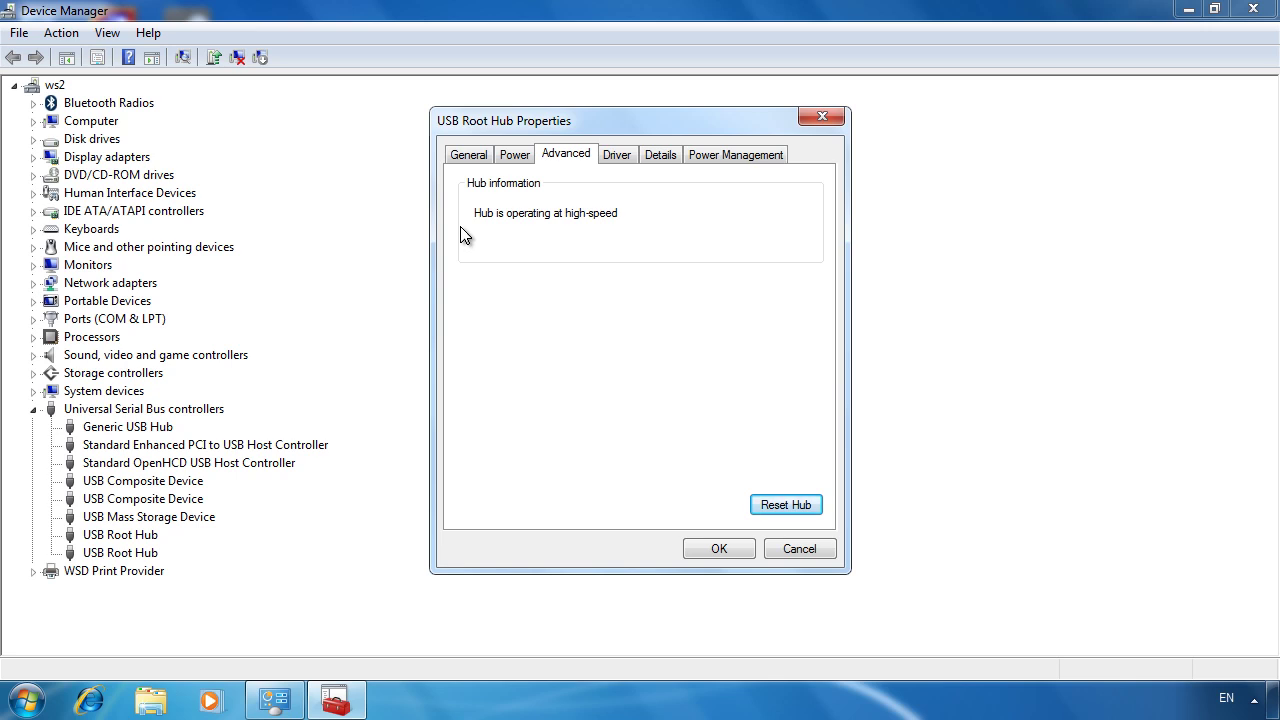
click(812, 554)
click(153, 540)
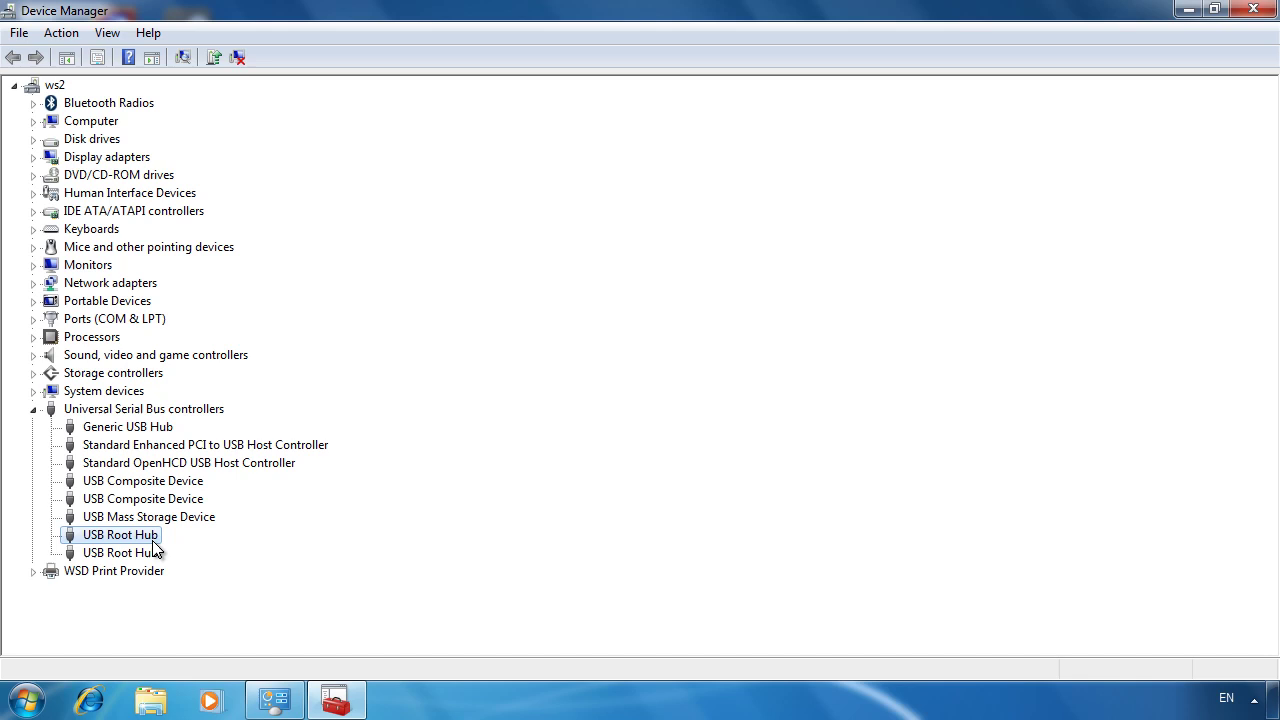
click(93, 432)
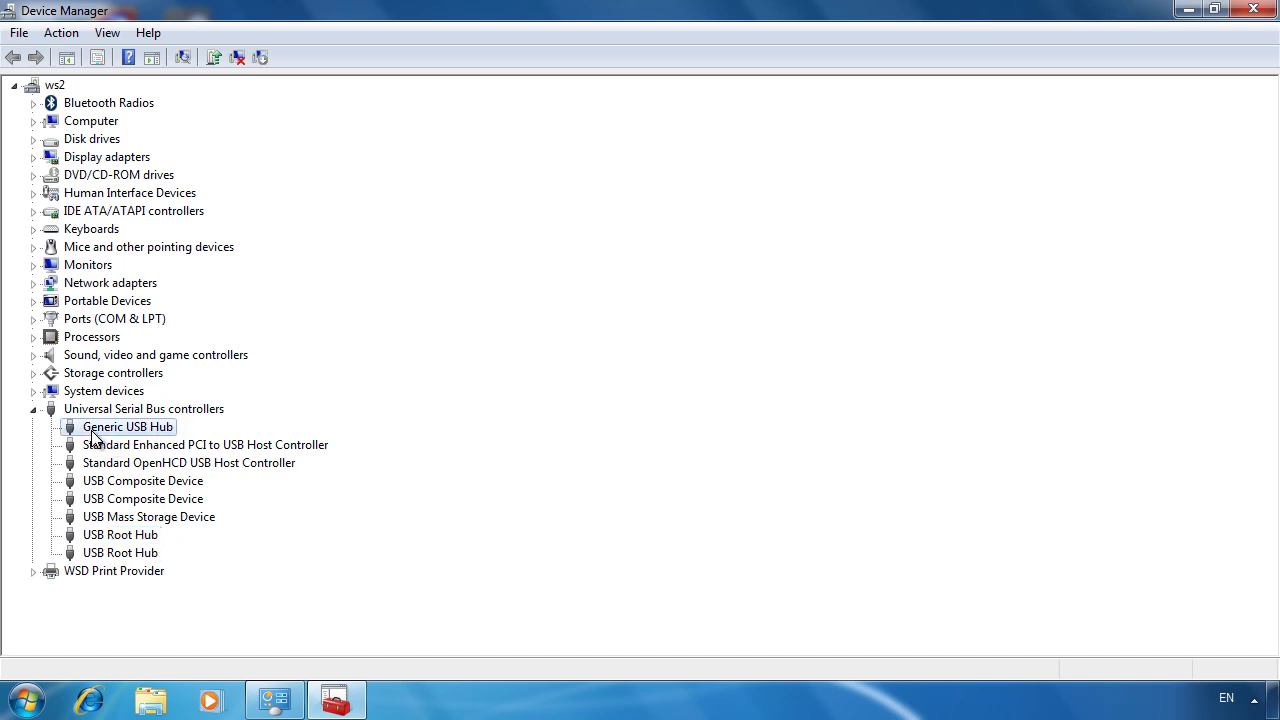
right_click(175, 438)
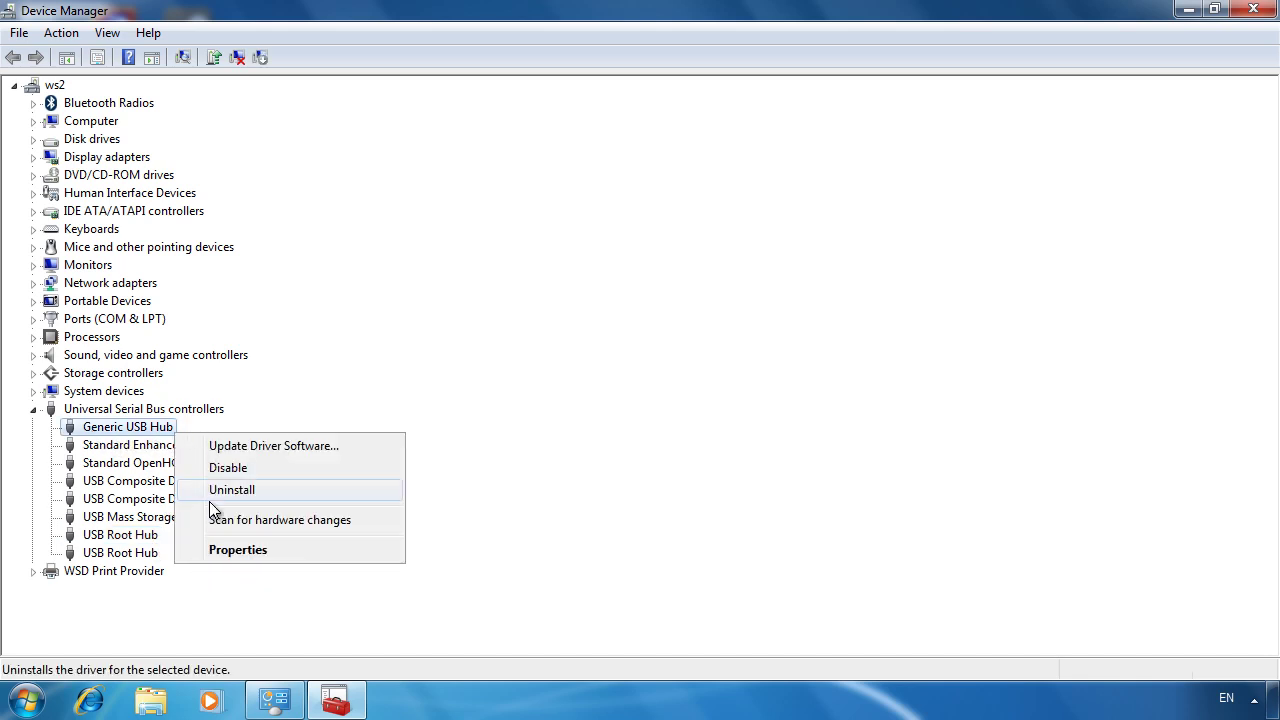
click(373, 557)
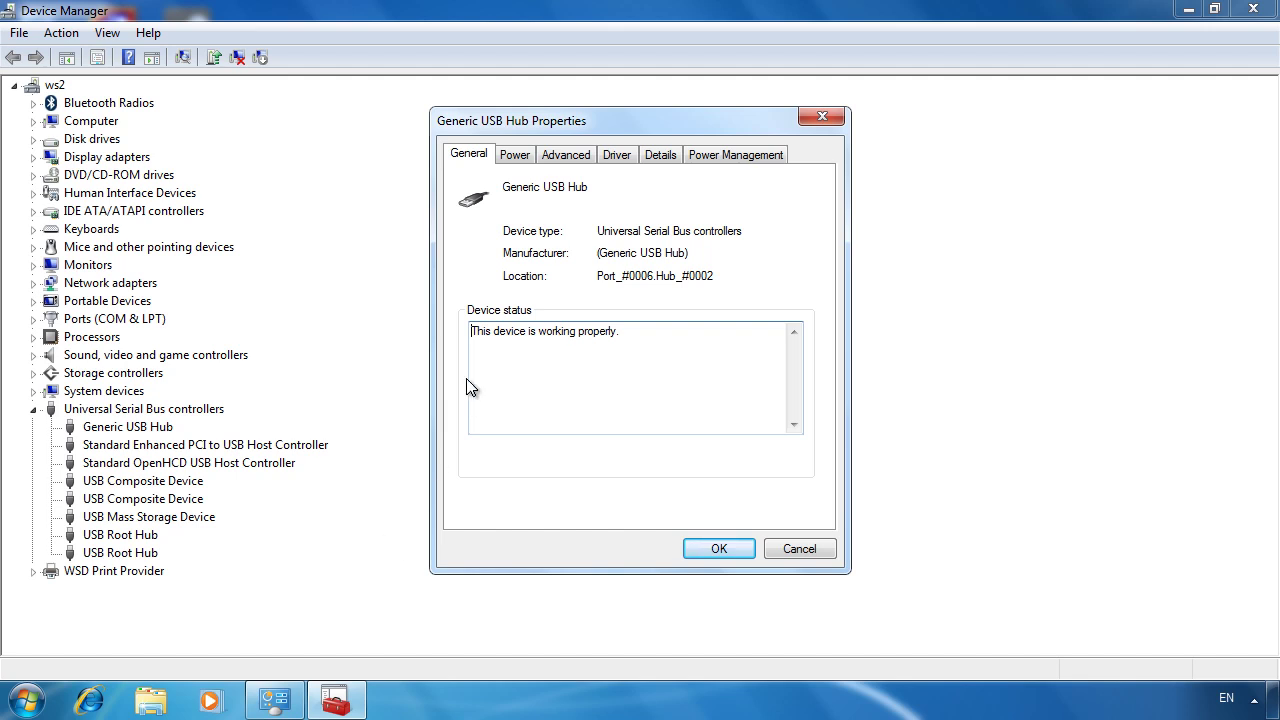
click(524, 158)
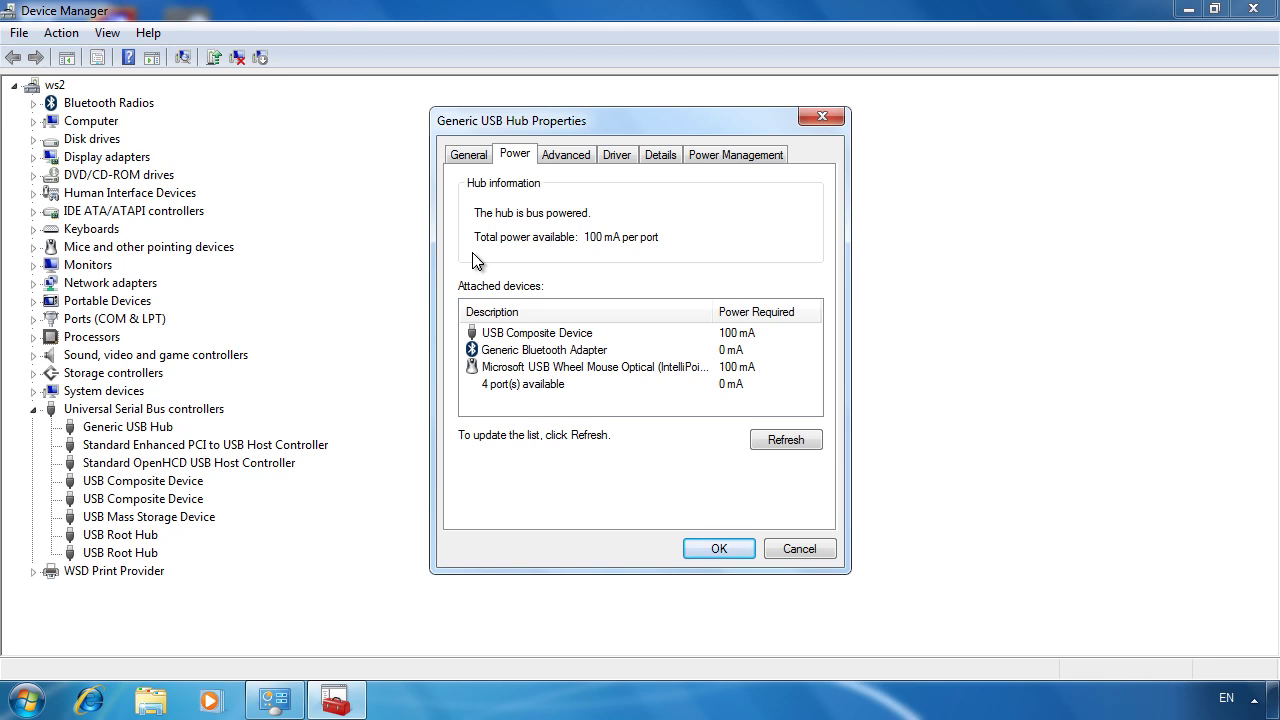
click(500, 337)
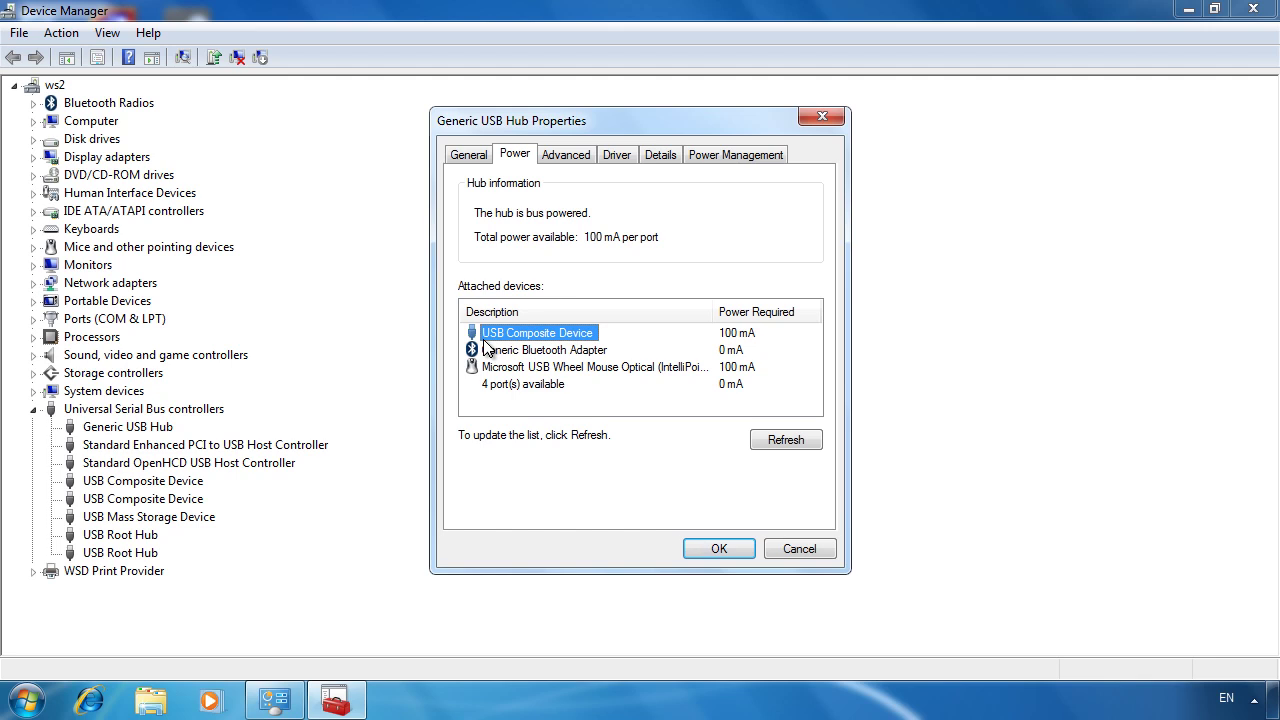
click(481, 355)
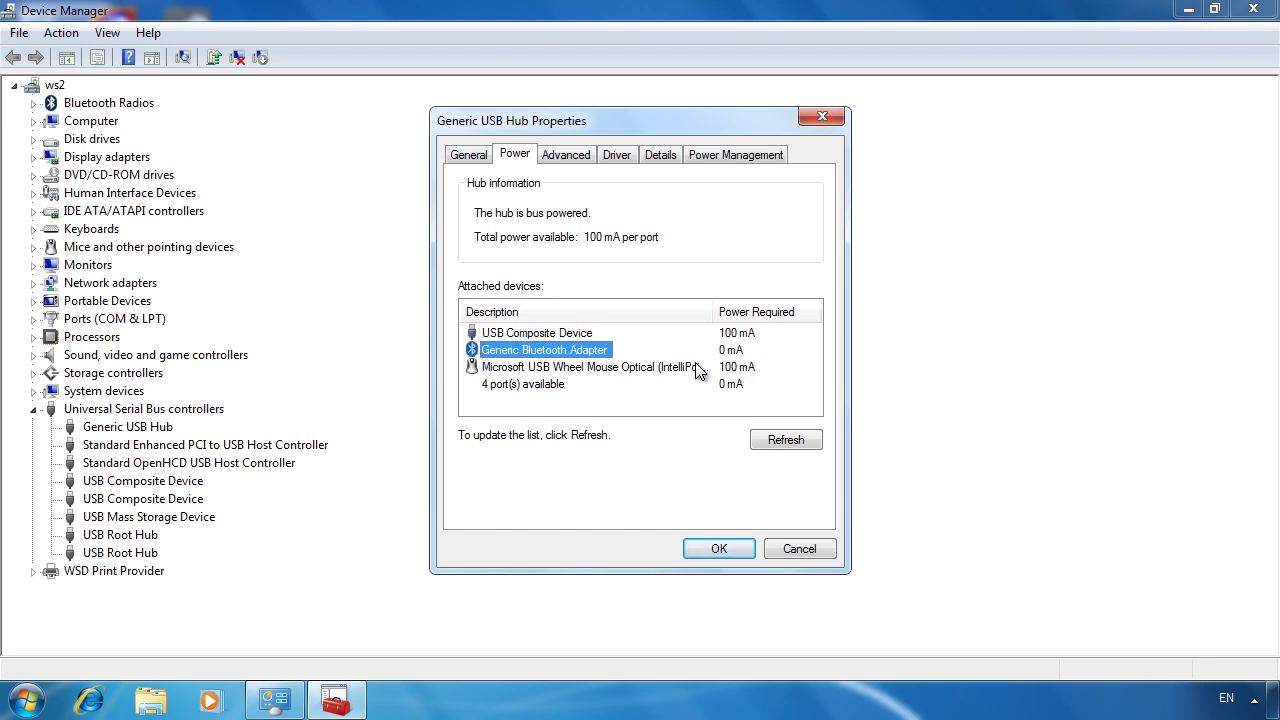
click(487, 369)
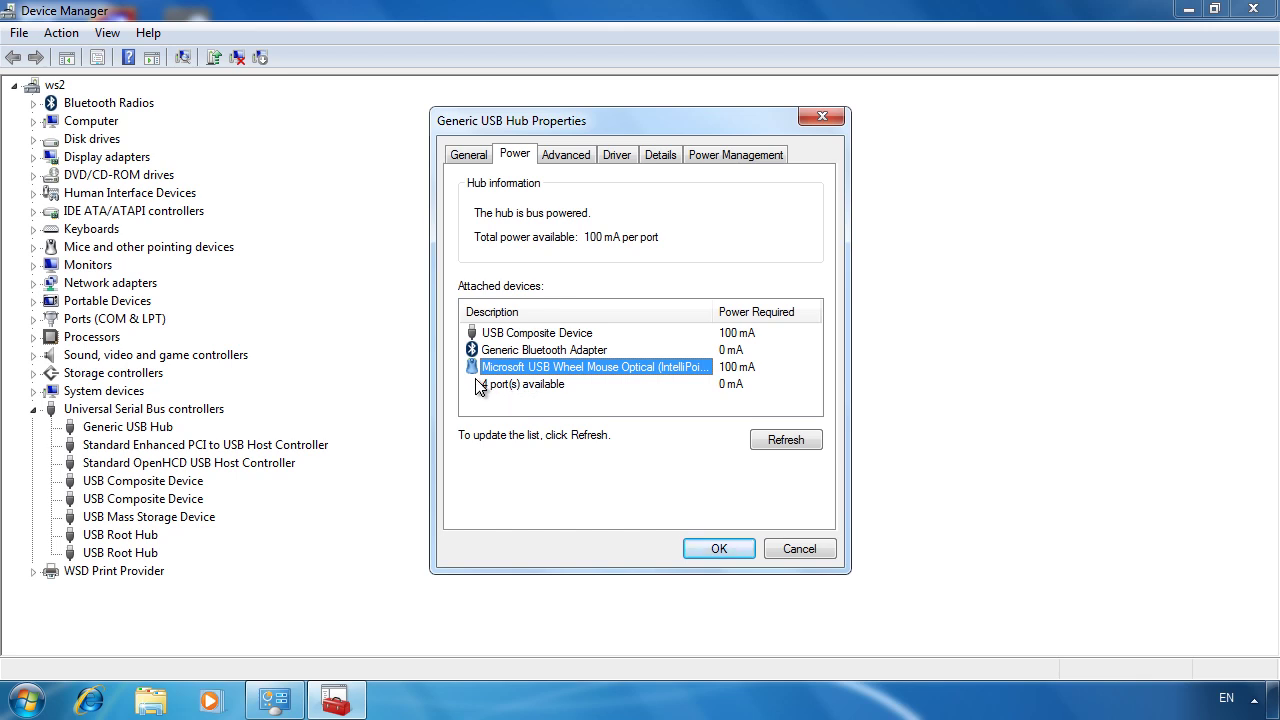
click(567, 157)
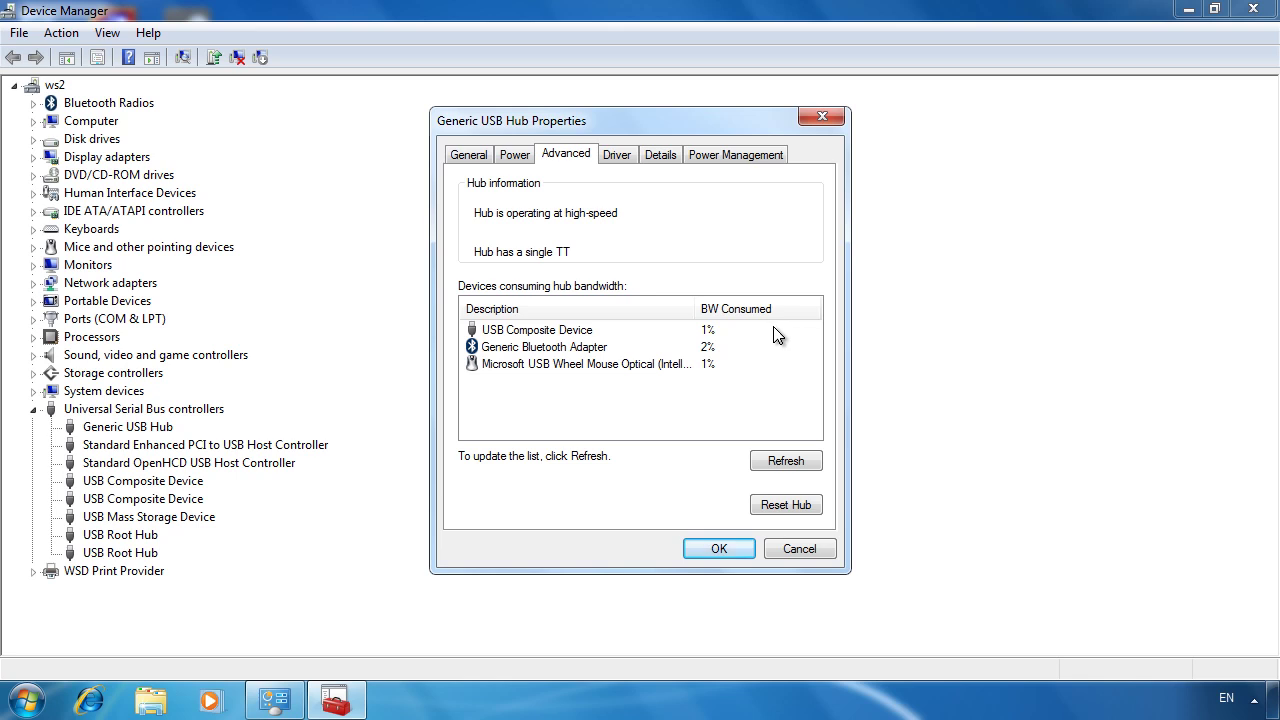
click(805, 550)
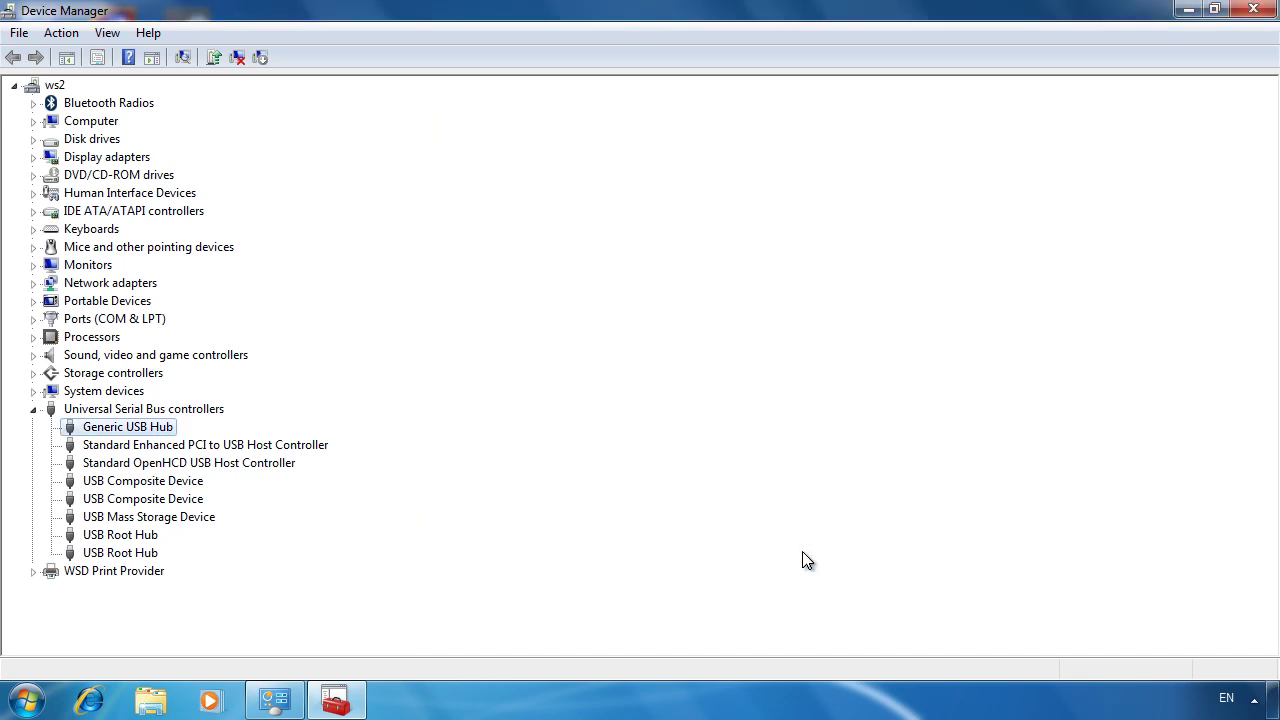
click(200, 482)
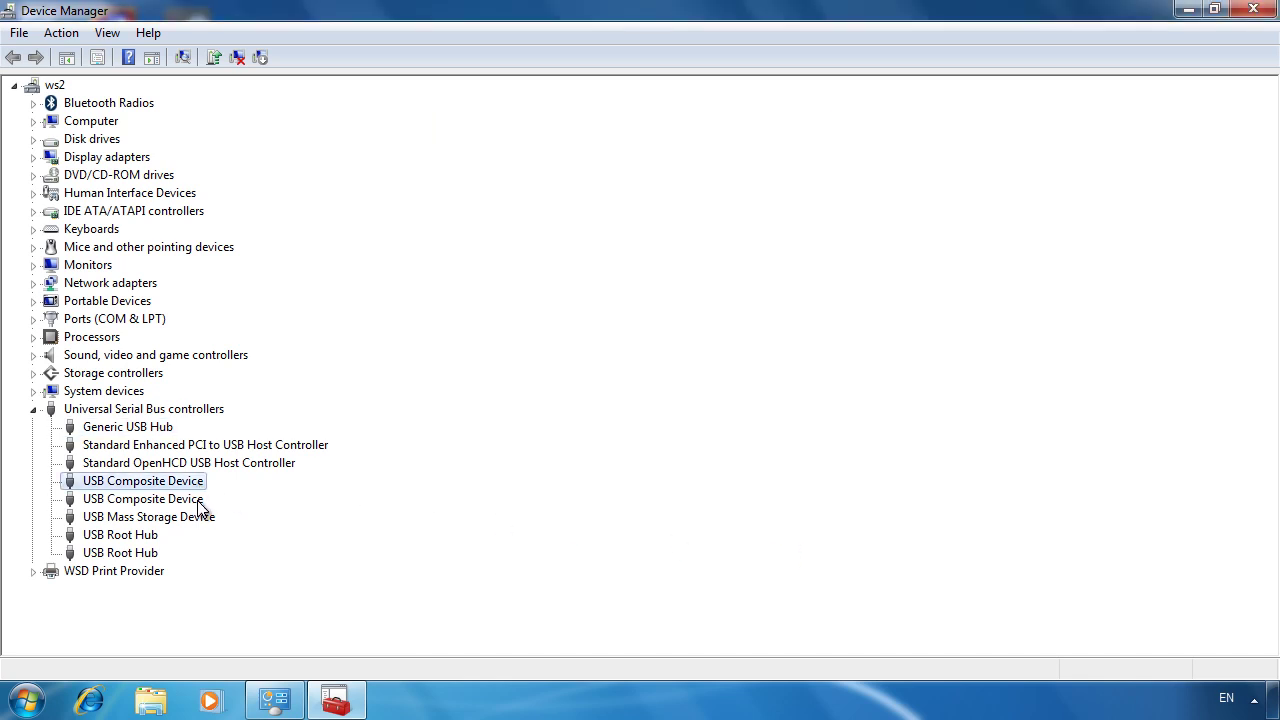
click(198, 500)
click(203, 518)
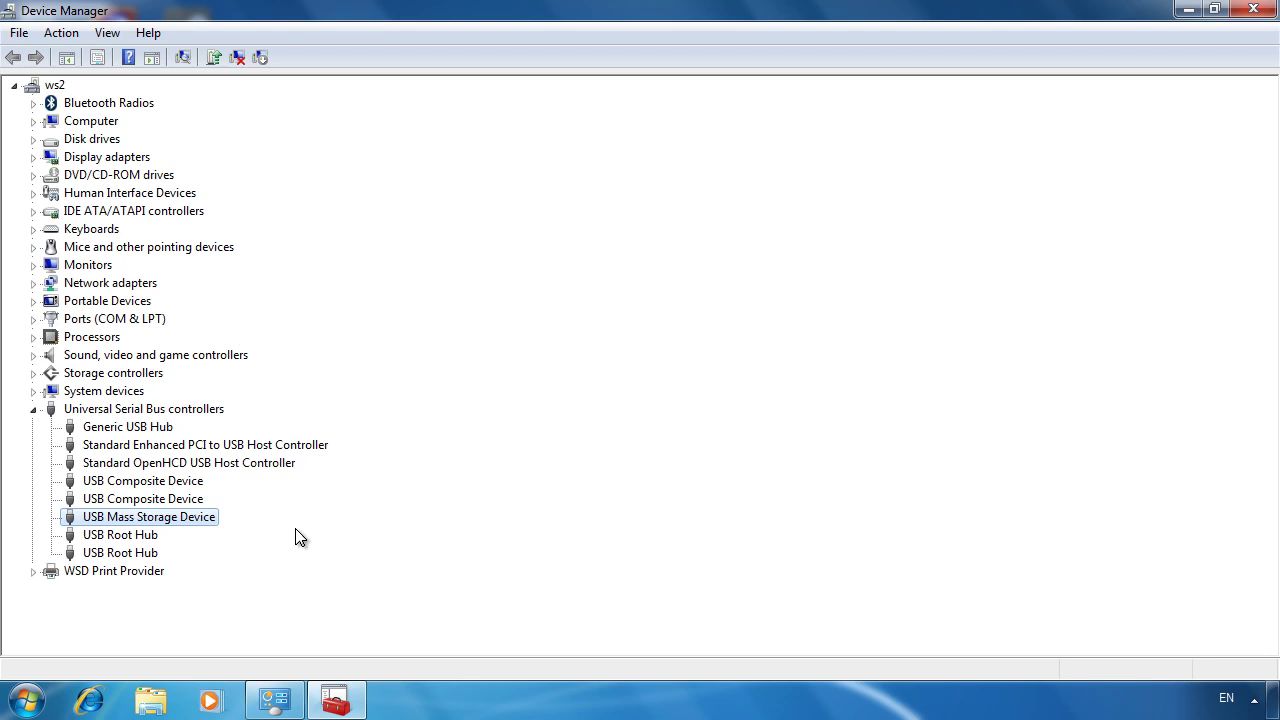
Close Device Manager and launch the group policy editor via a Start menu search for 'group'
click(1252, 9)
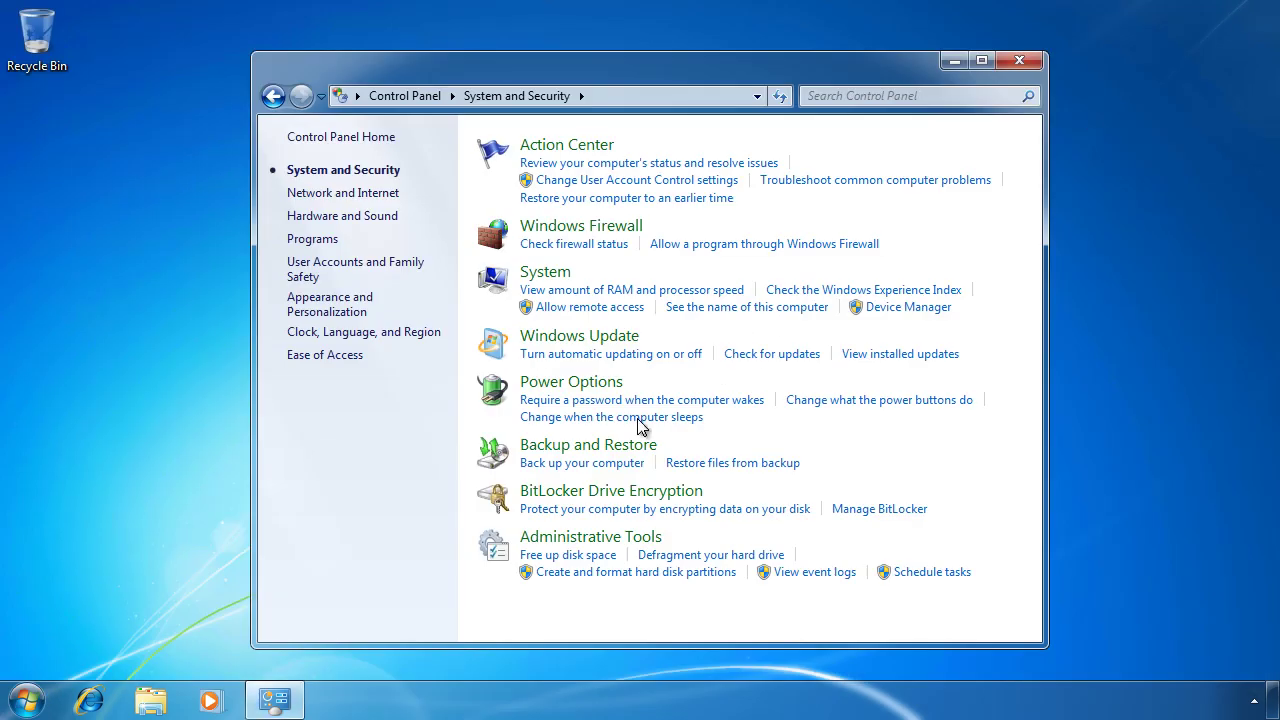
click(27, 700)
click(61, 648)
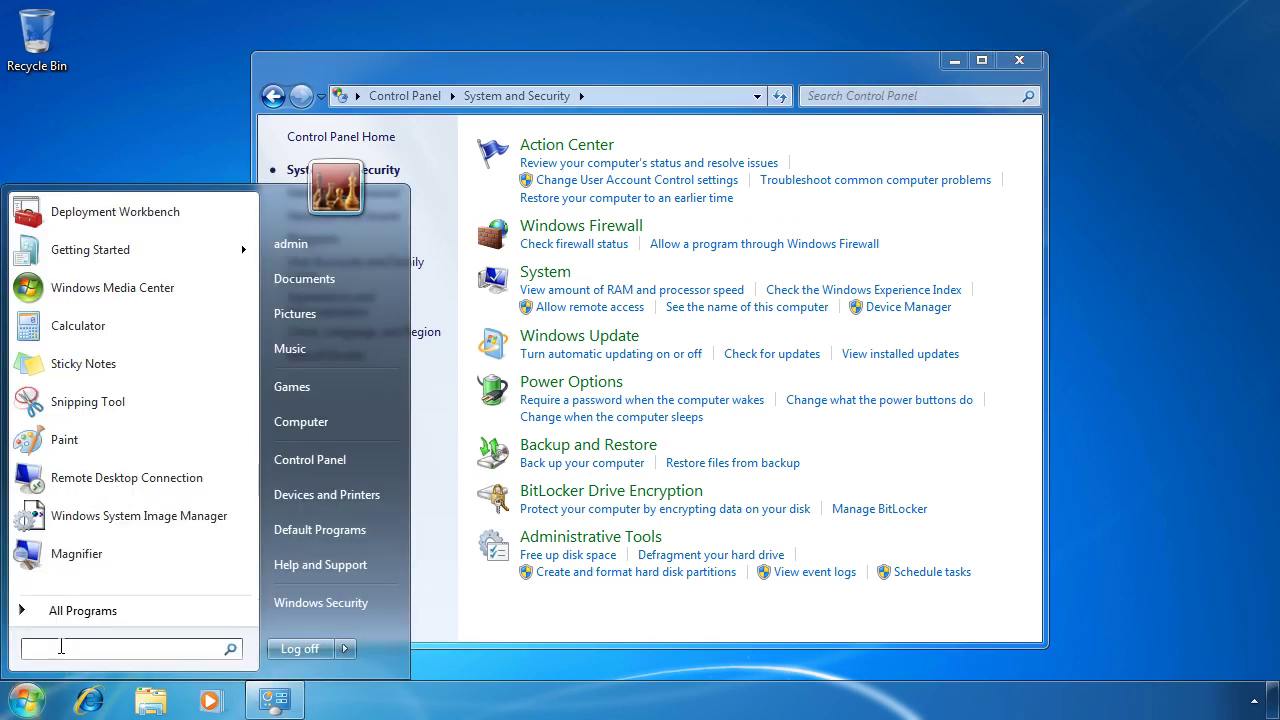
text(group)
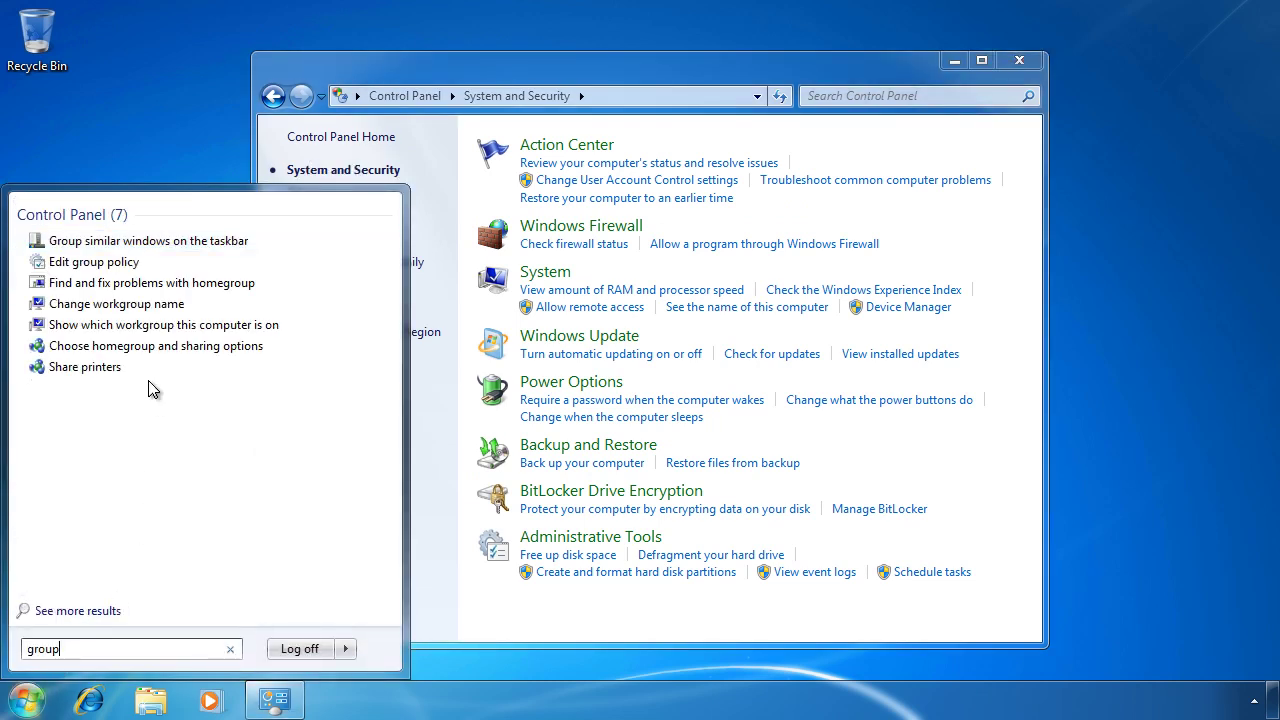
click(104, 268)
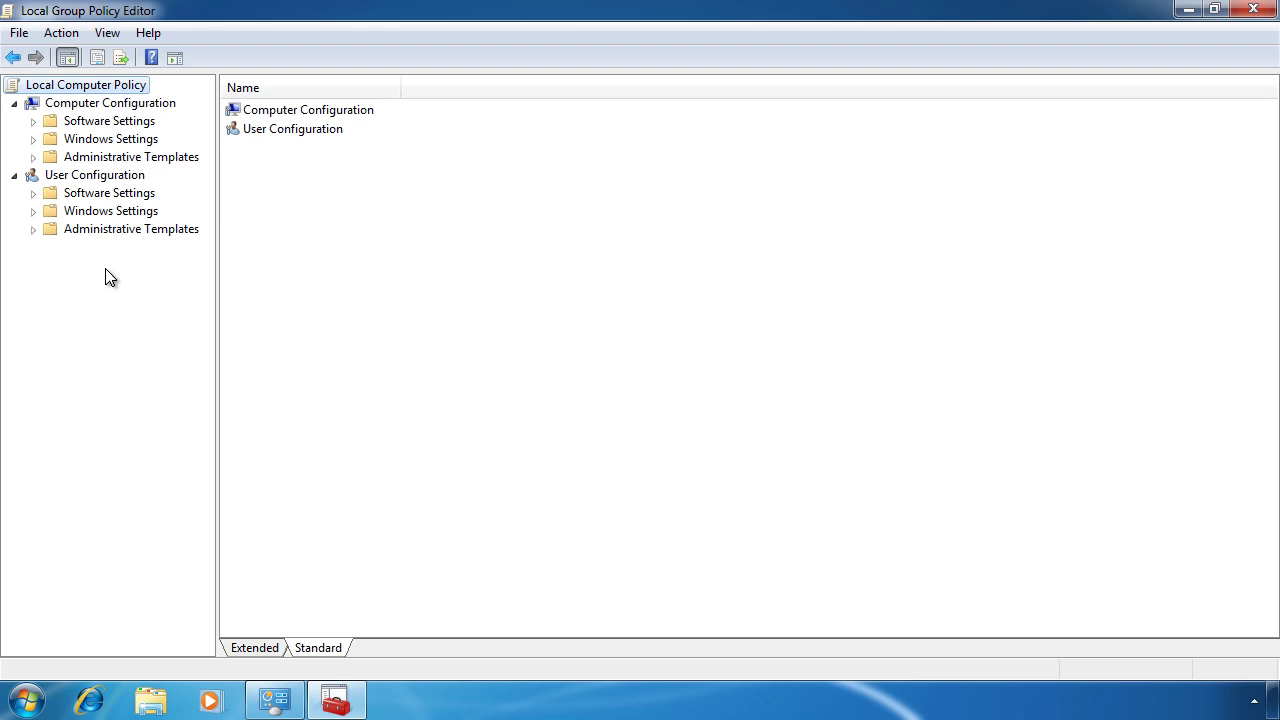
Expand Administrative Templates > System > Device Installation and show its policies
click(33, 157)
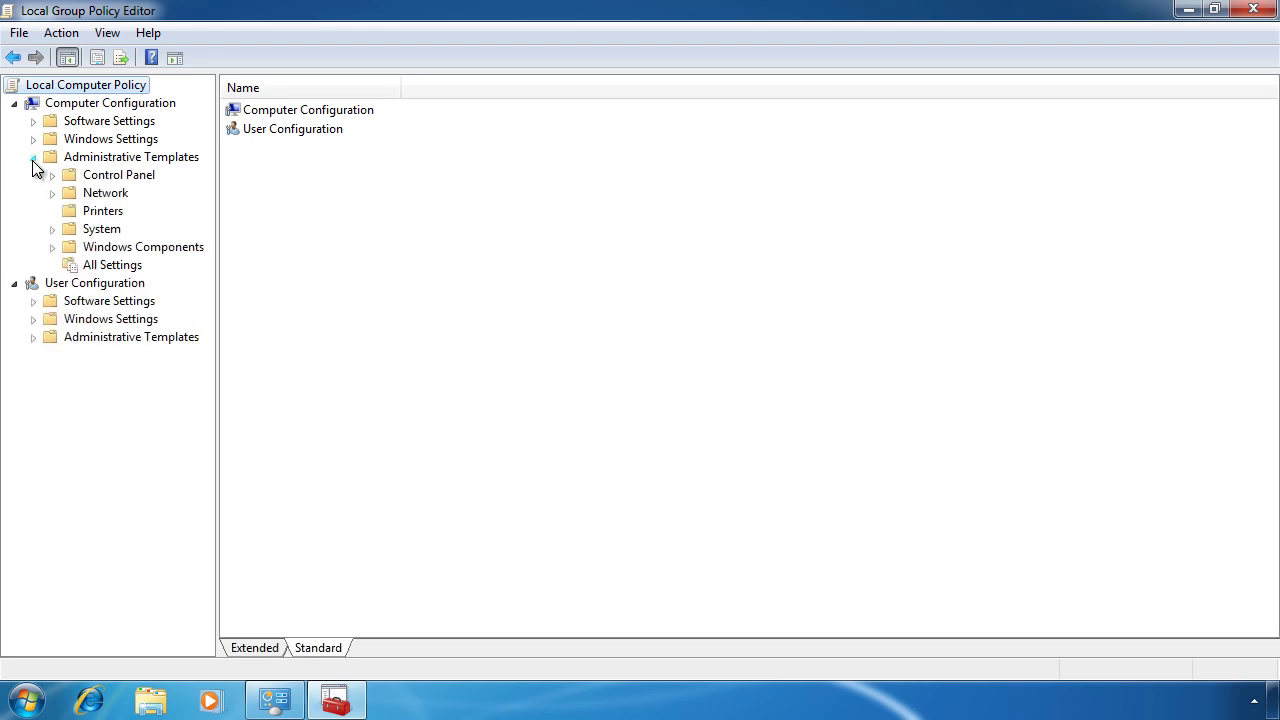
click(52, 230)
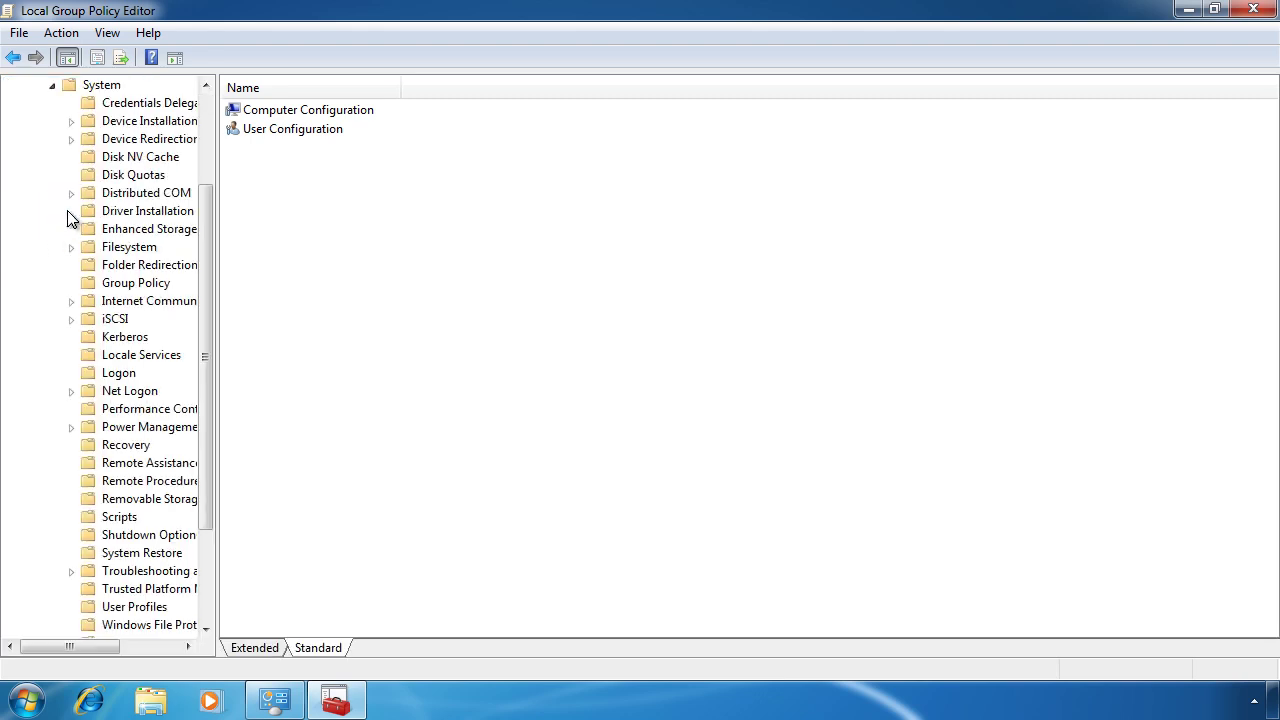
click(72, 122)
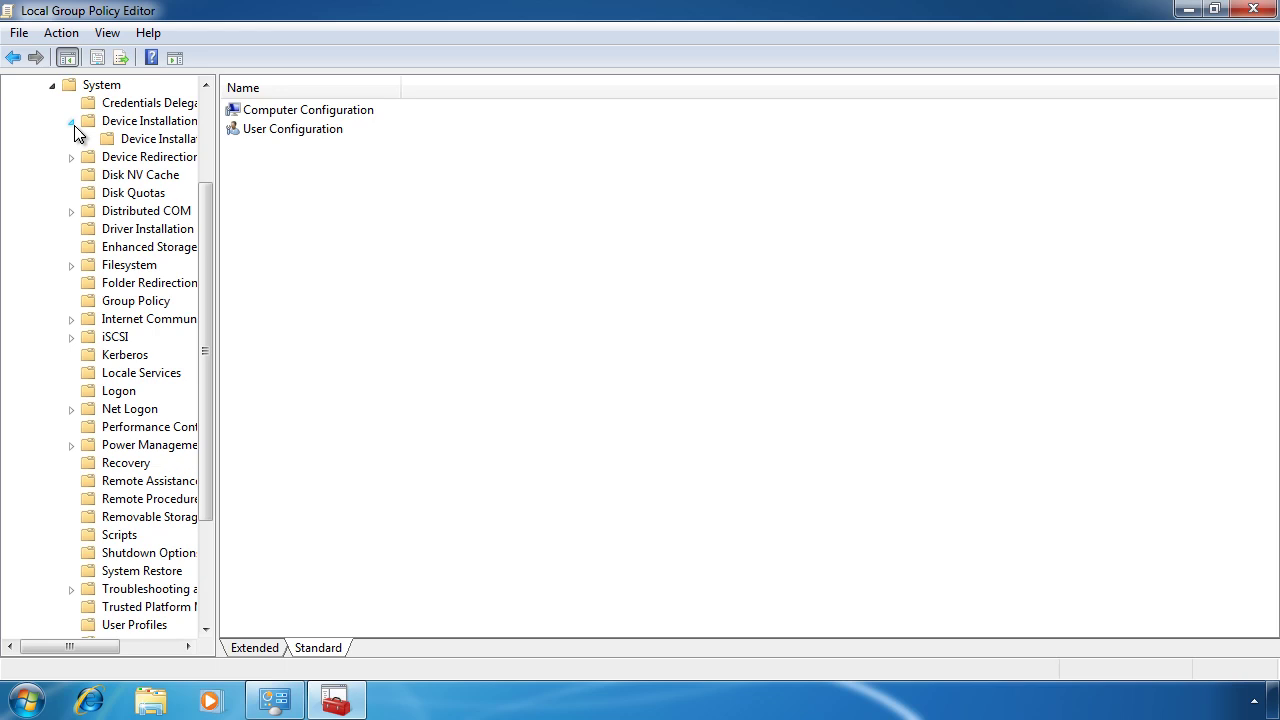
drag(218, 222, 345, 230)
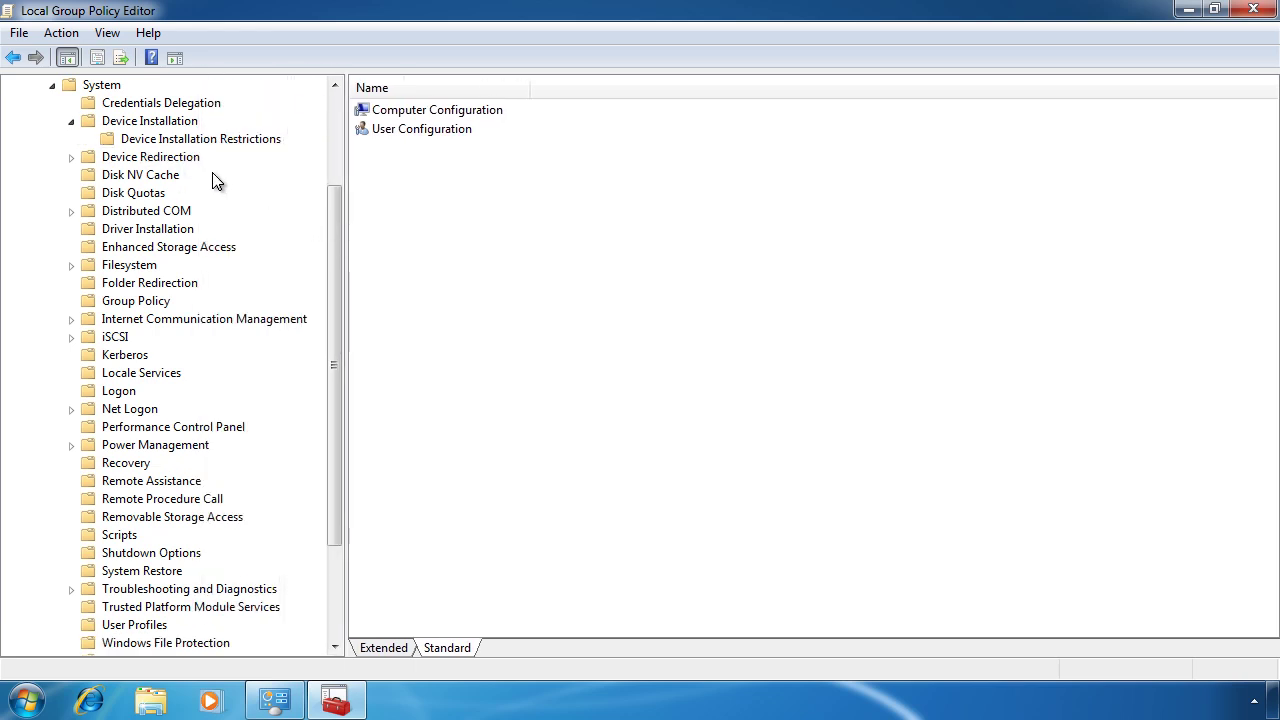
click(145, 124)
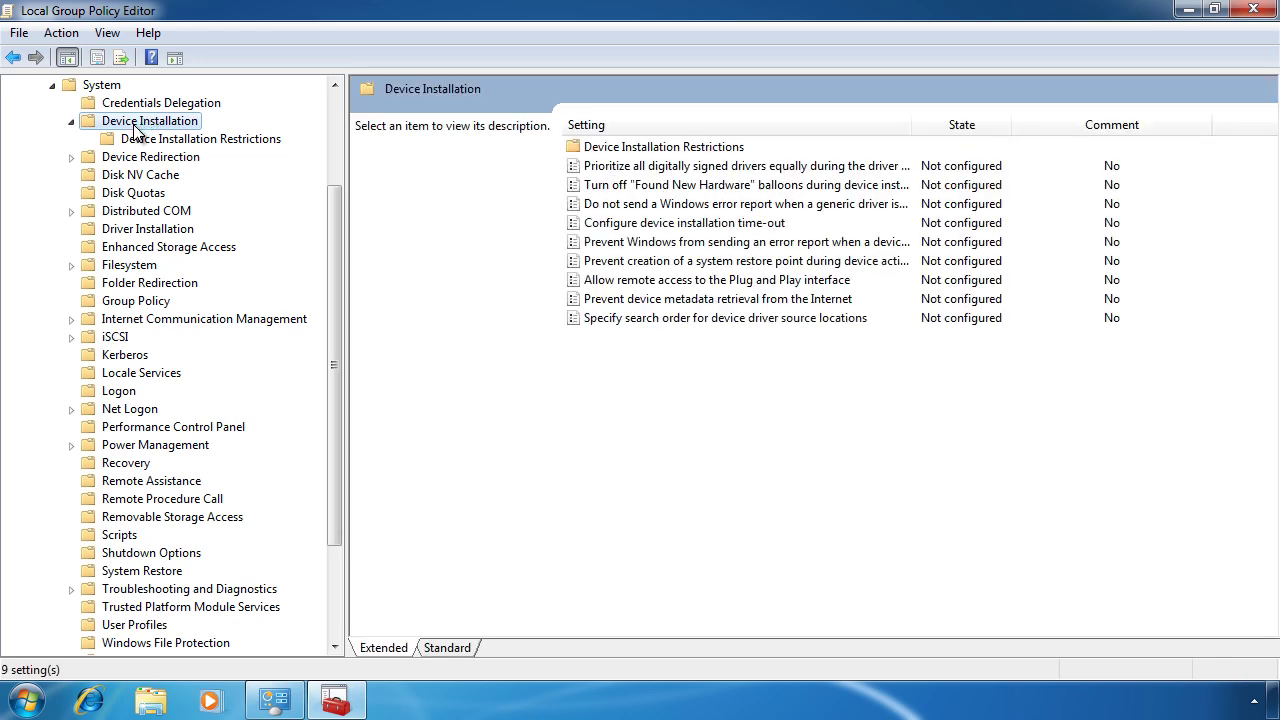
Switch to Standard view, widen the Setting column, and open Device Installation Restrictions
click(445, 647)
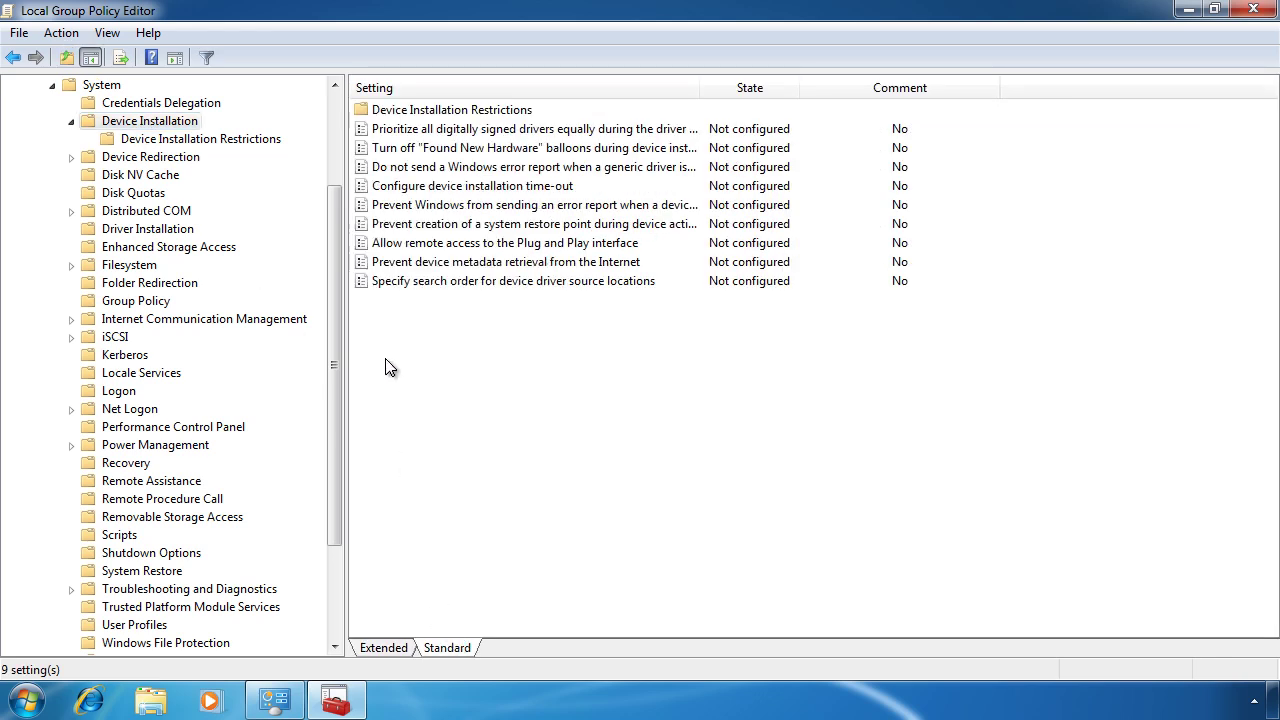
double_click(699, 87)
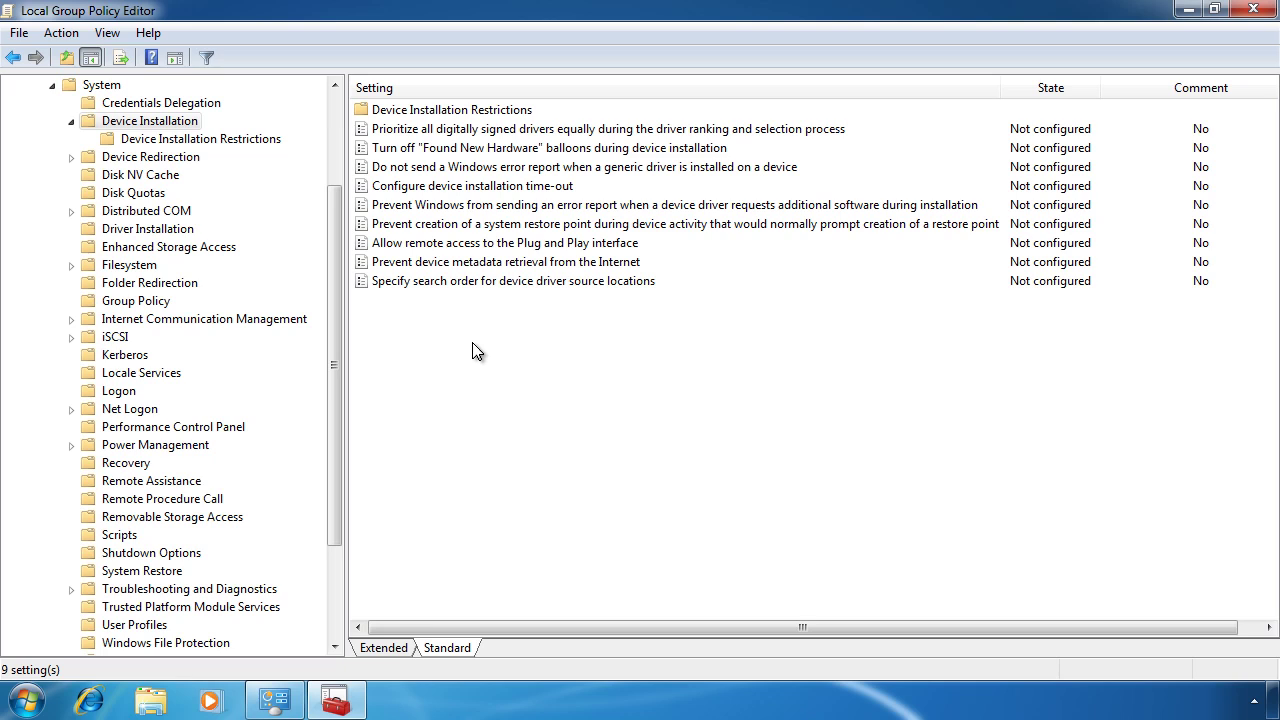
click(382, 150)
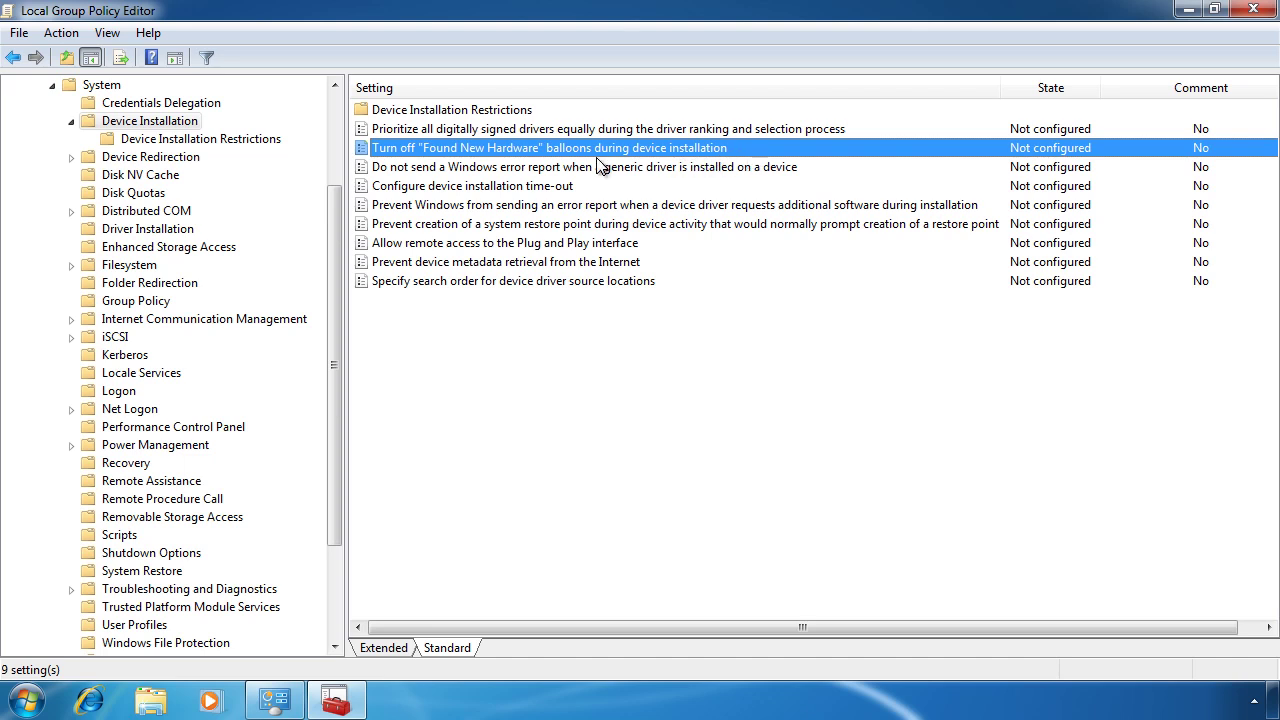
click(388, 171)
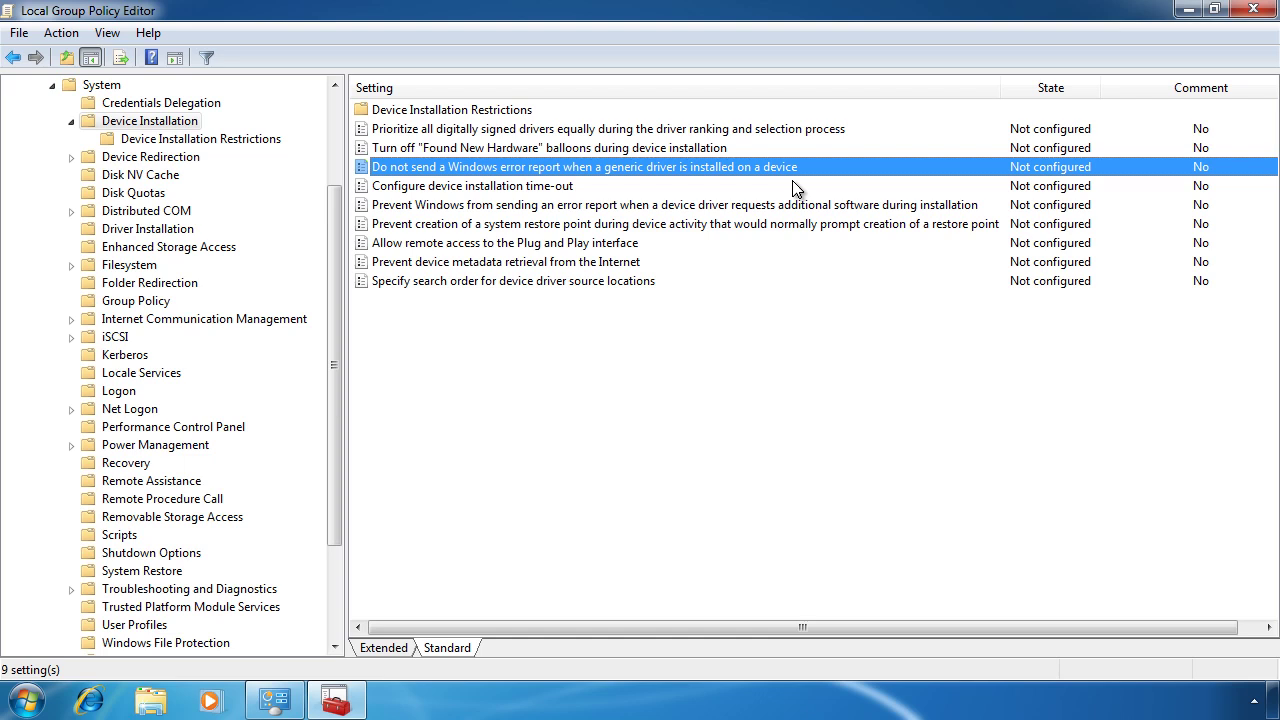
click(140, 143)
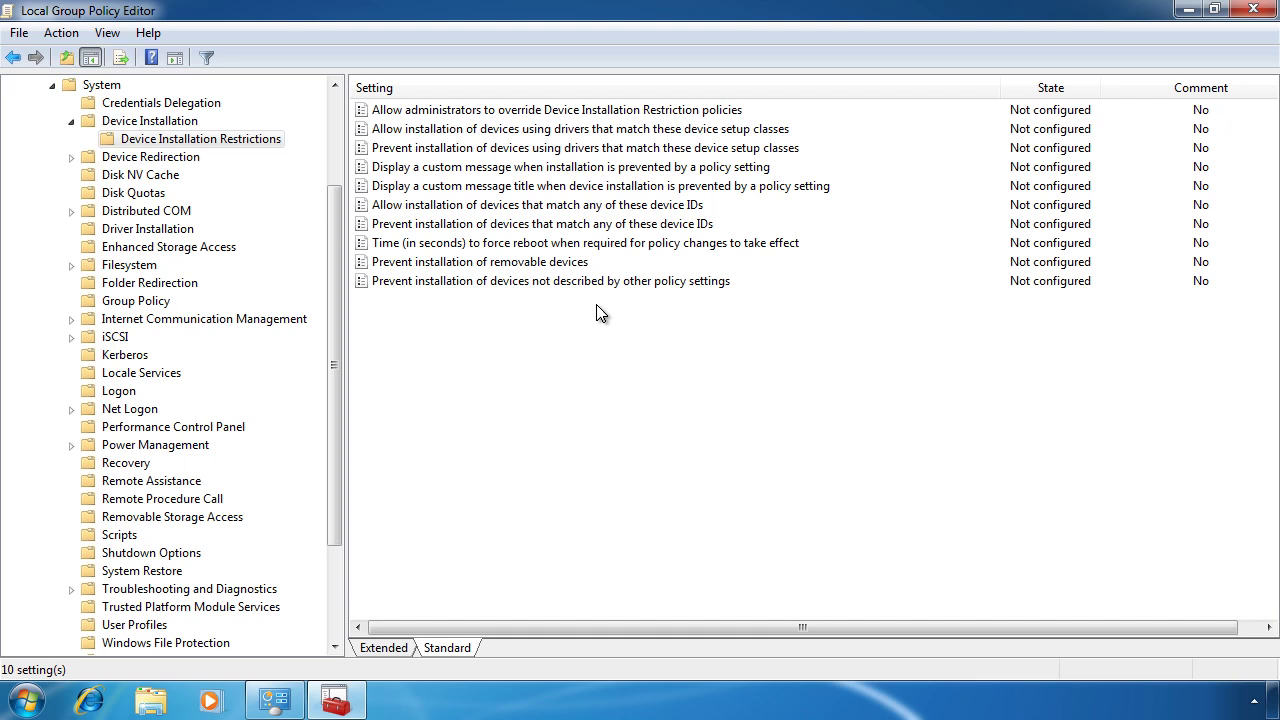
Browse the restriction policies down to 'Prevent installation of devices that match any of these device IDs'
click(372, 112)
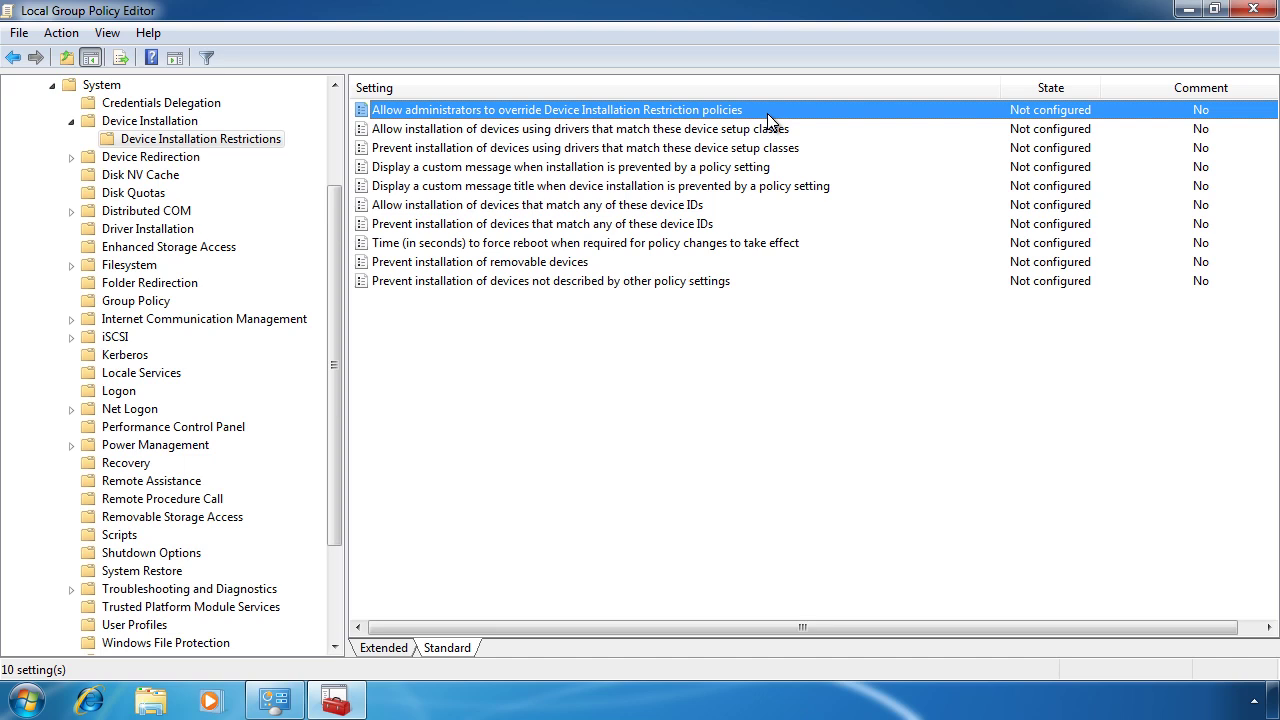
click(378, 170)
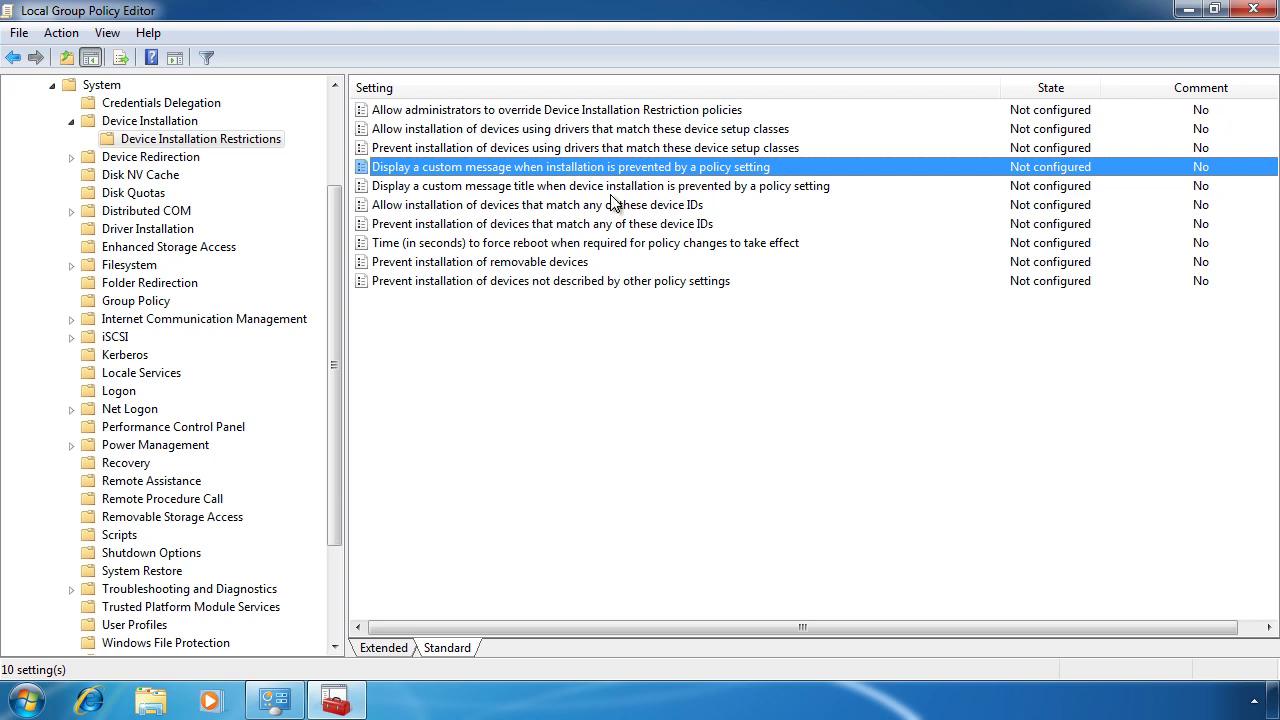
click(395, 227)
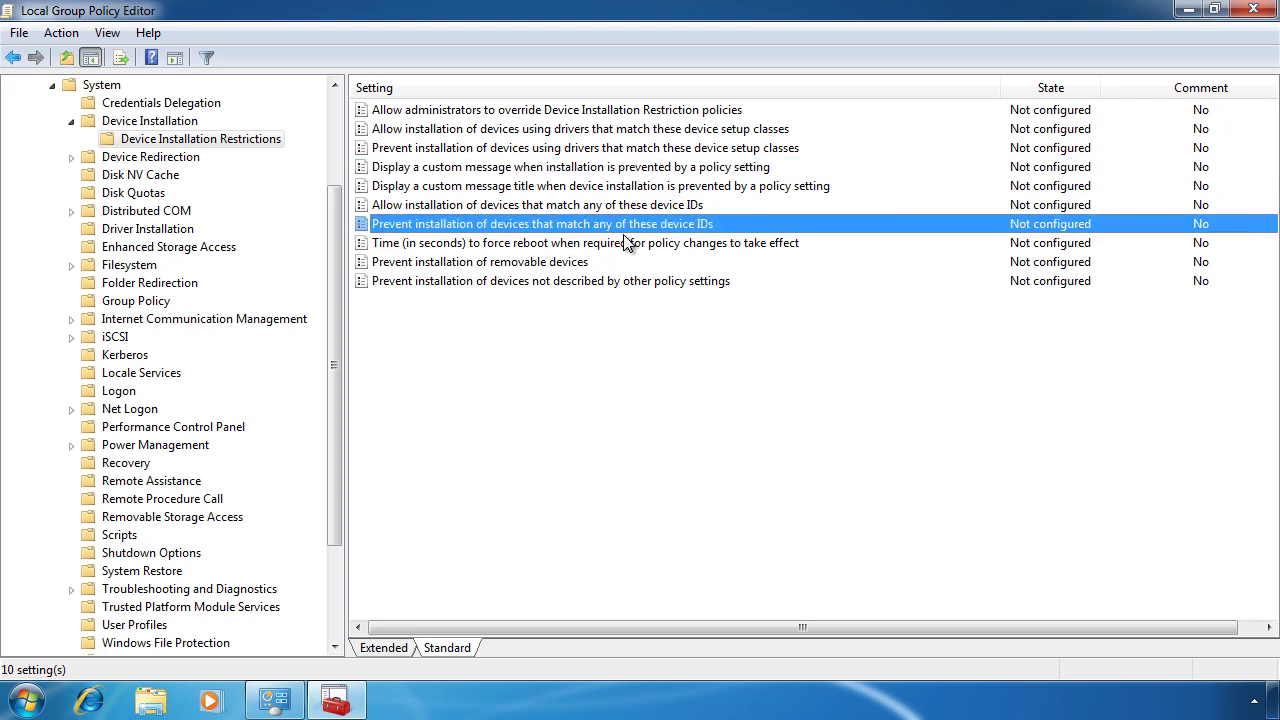
Enable the device-ID blocking policy, open its empty ID list, and bring Control Panel forward
double_click(712, 225)
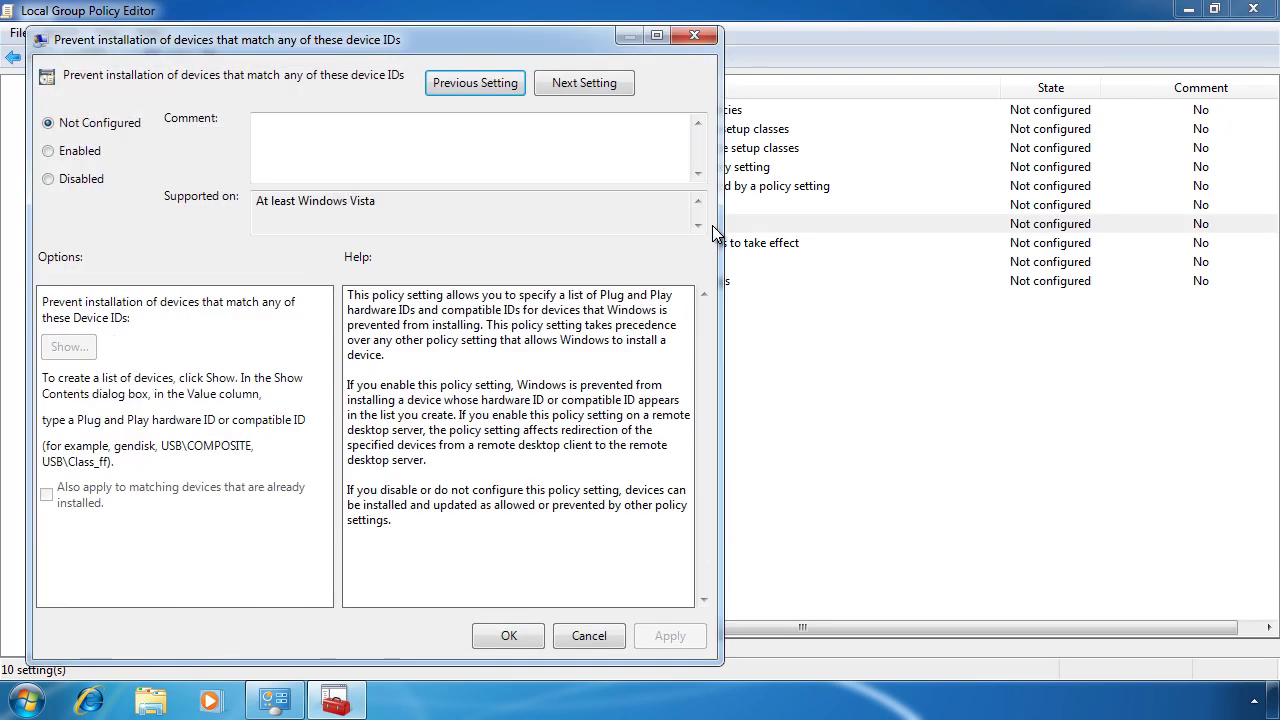
click(48, 151)
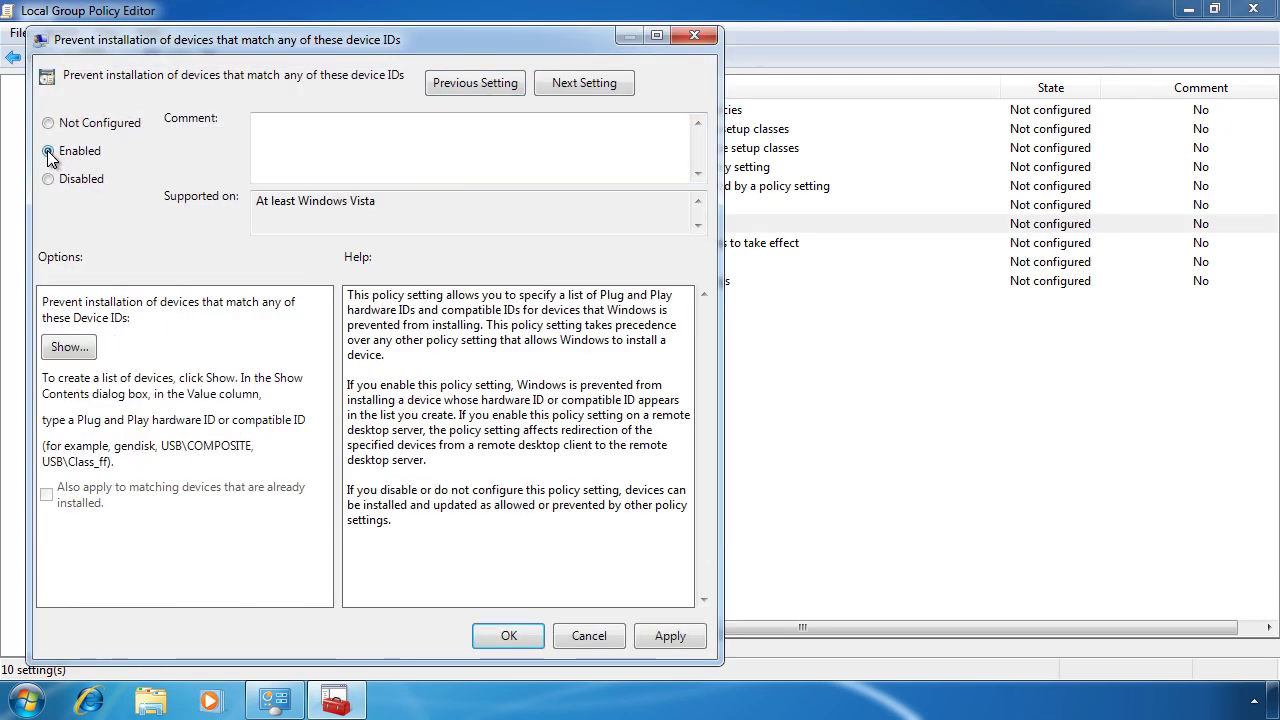
click(69, 347)
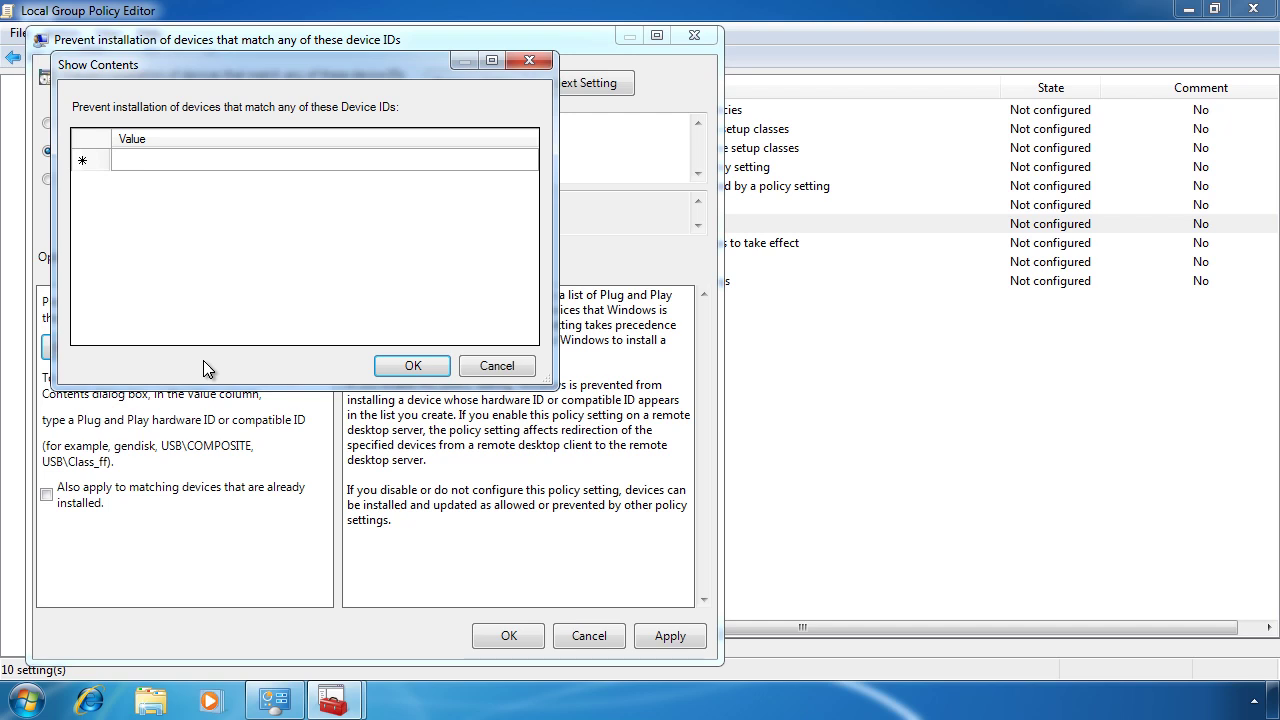
click(275, 700)
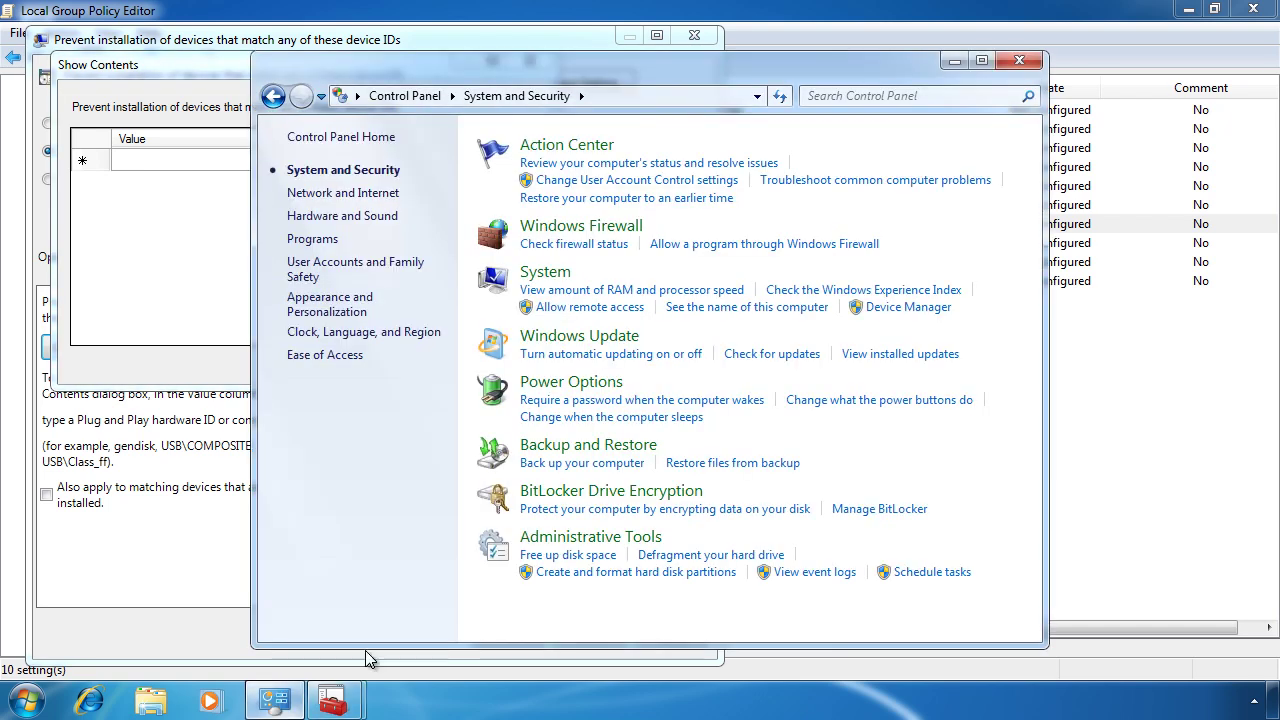
Reopen Device Manager and open the Communications Port (COM1) properties under Ports
click(908, 307)
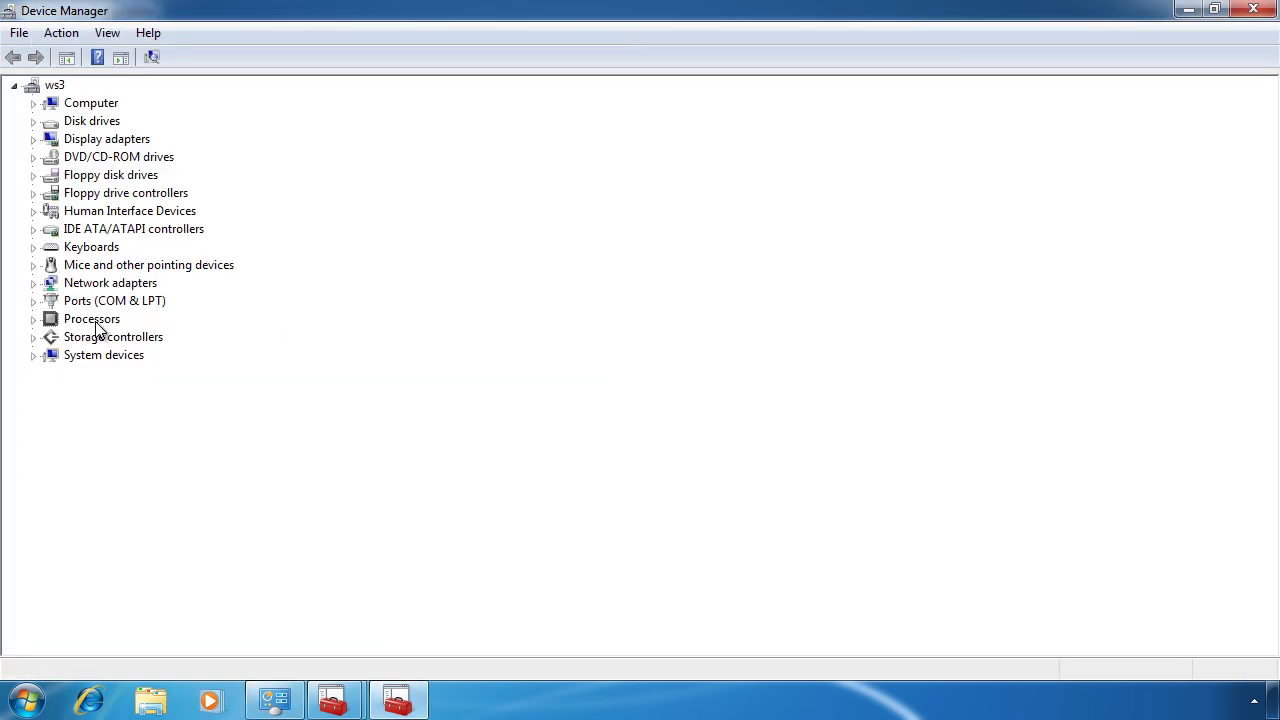
click(33, 301)
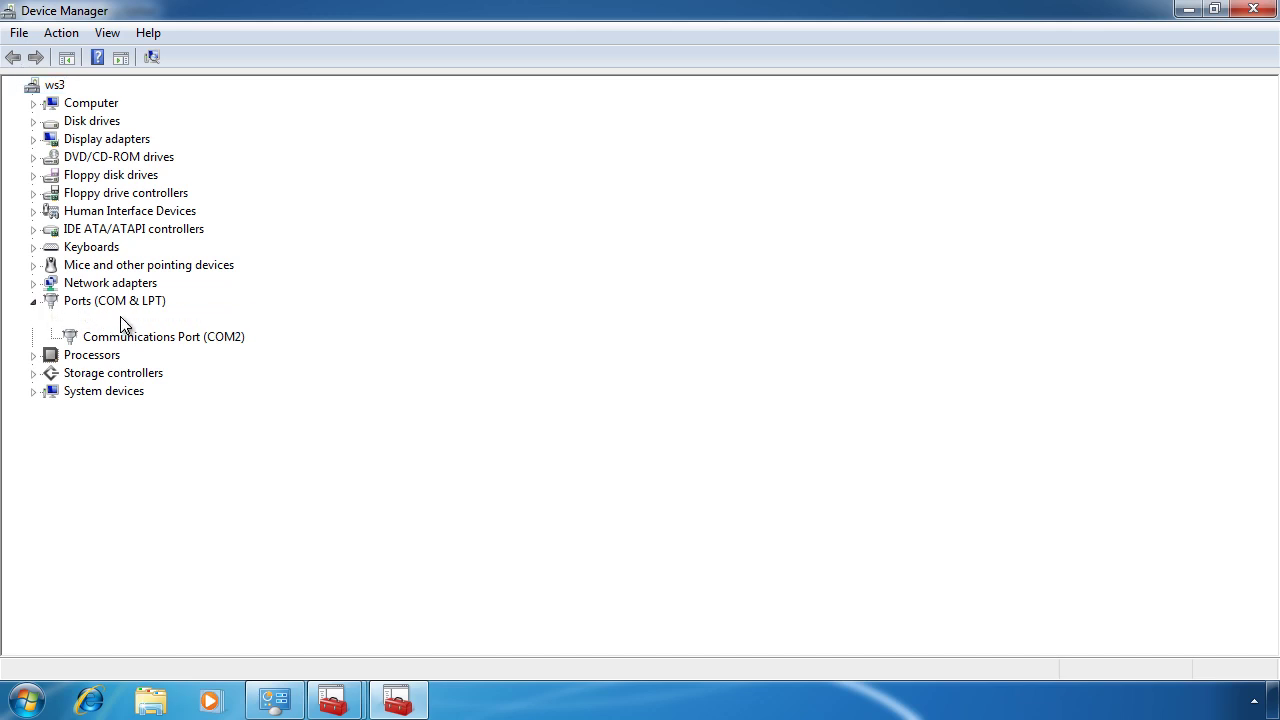
click(130, 320)
right_click(236, 320)
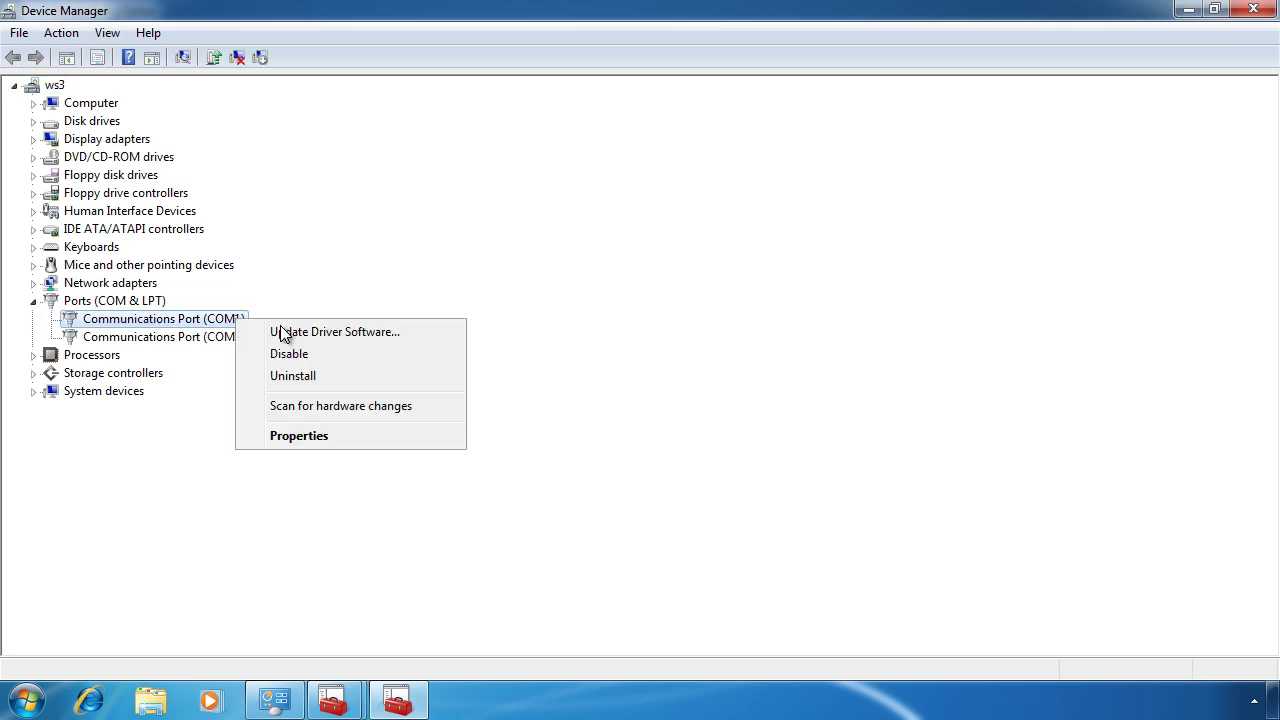
click(440, 436)
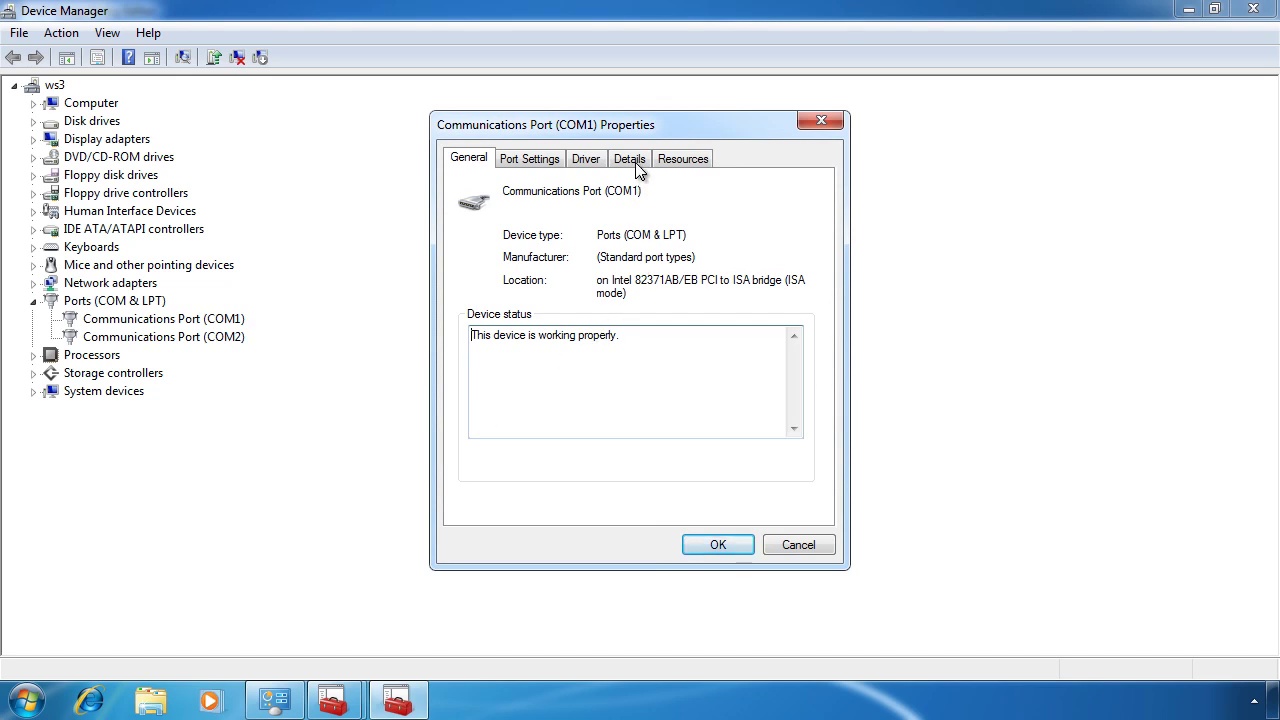
Show COM1's Hardware Ids on the Details tab and copy the *PNP0501 ID
click(636, 160)
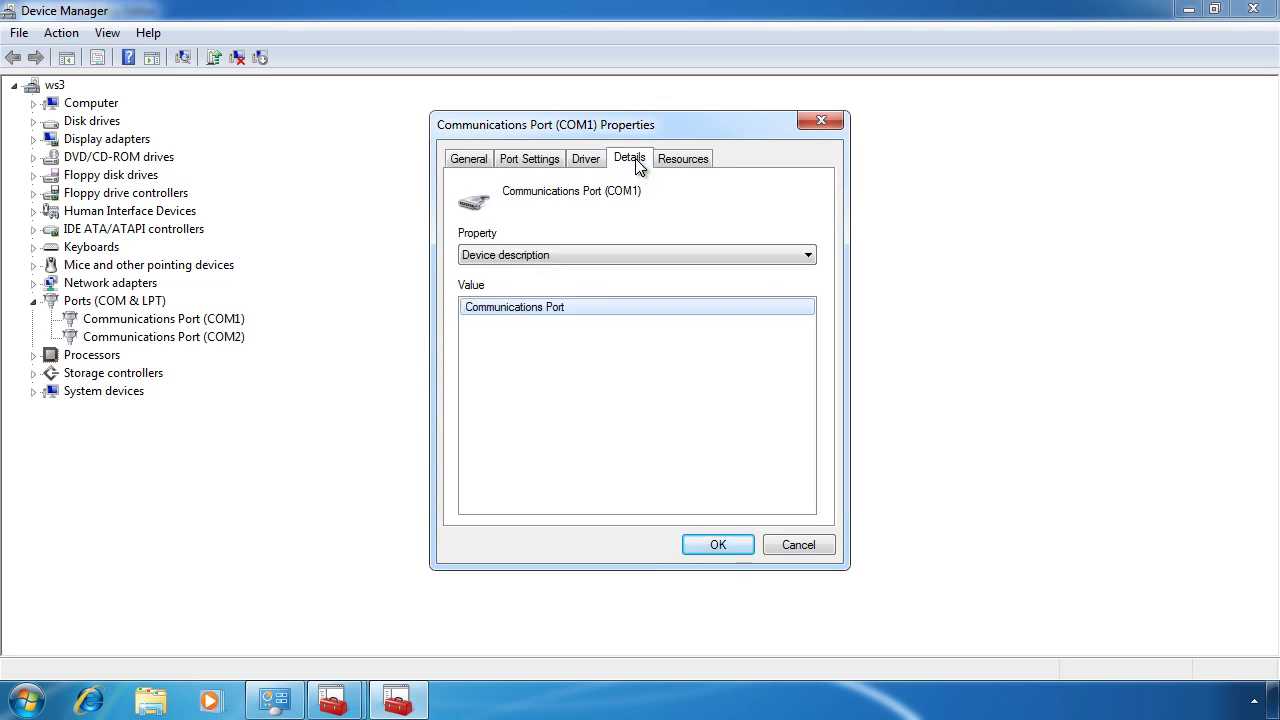
click(597, 254)
click(533, 287)
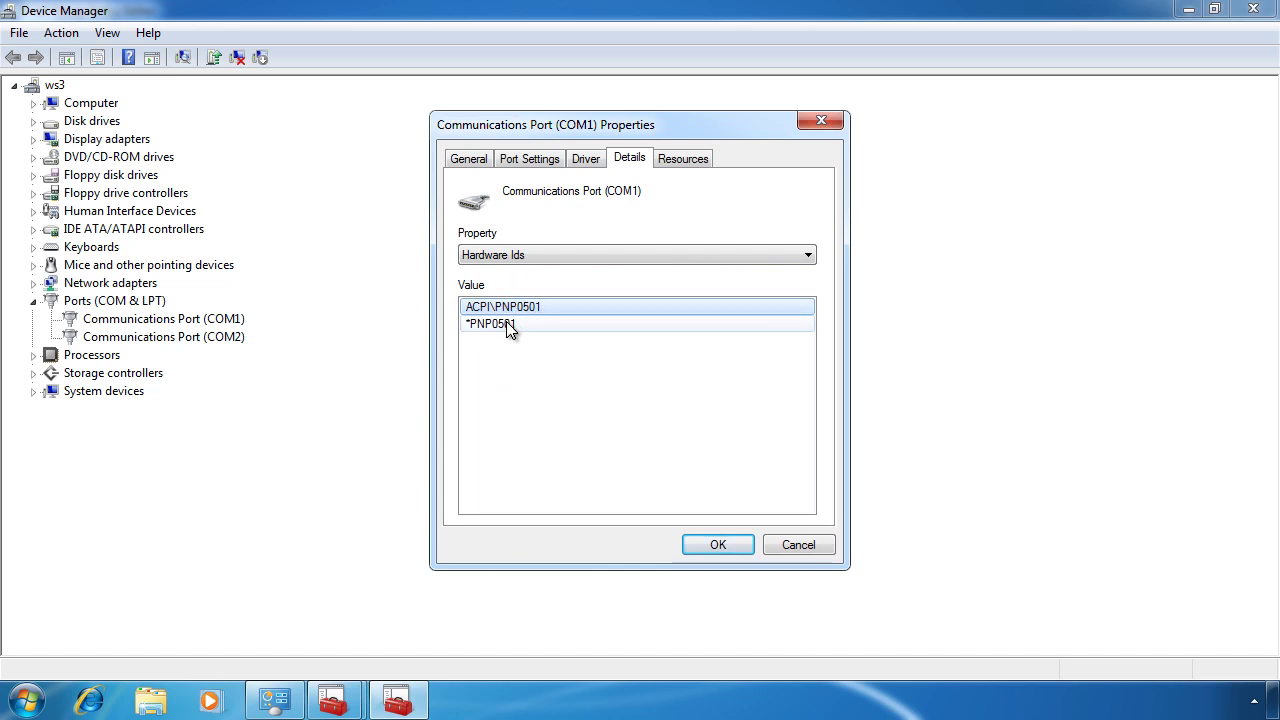
click(505, 321)
click(551, 321)
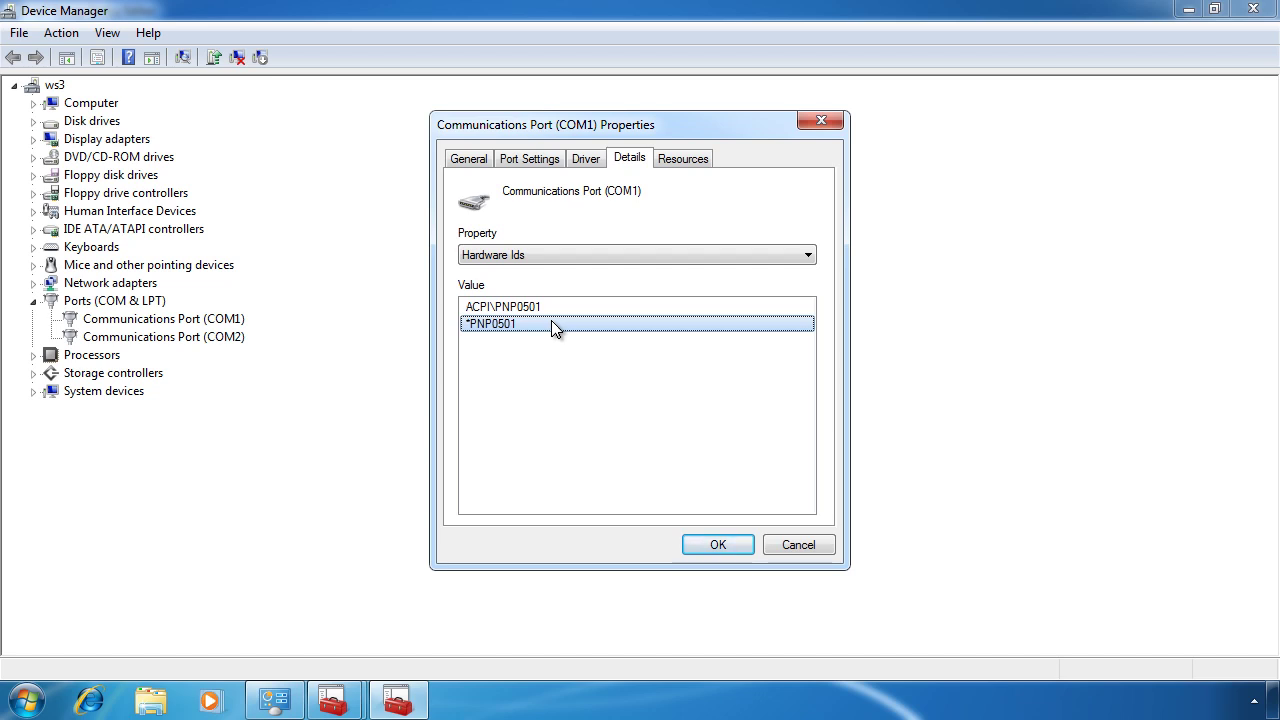
click(556, 307)
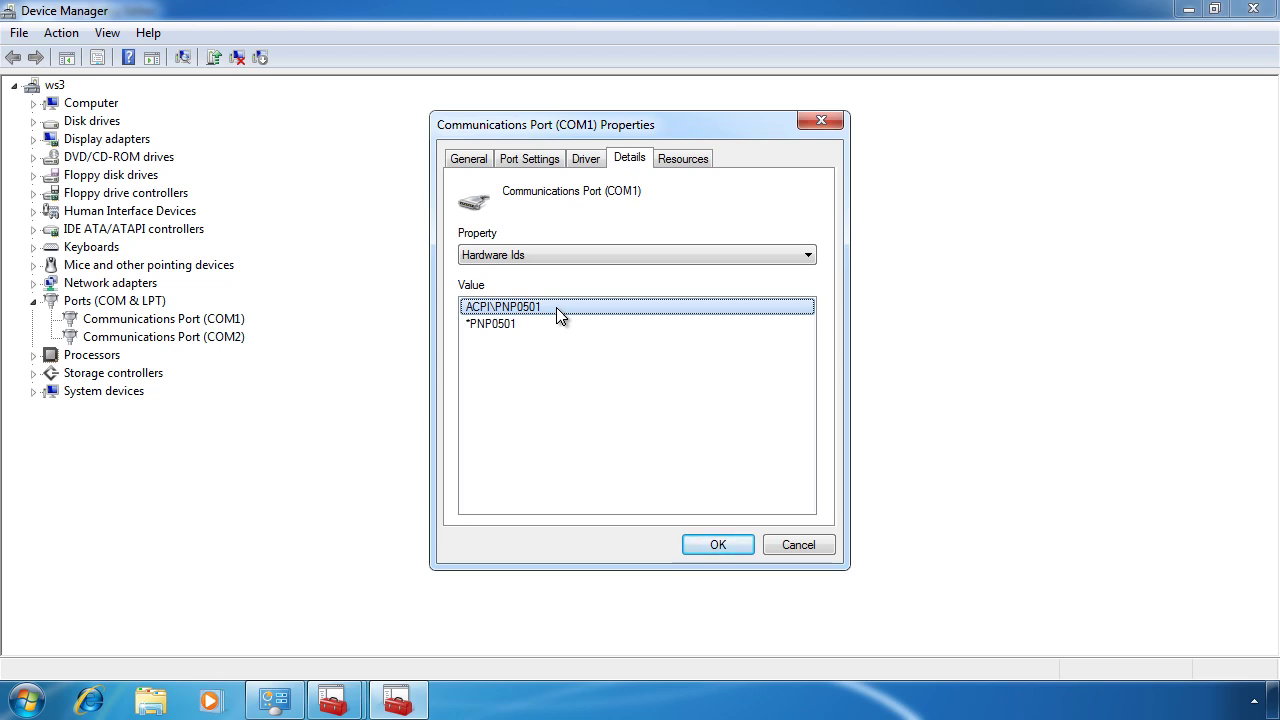
click(521, 323)
right_click(521, 323)
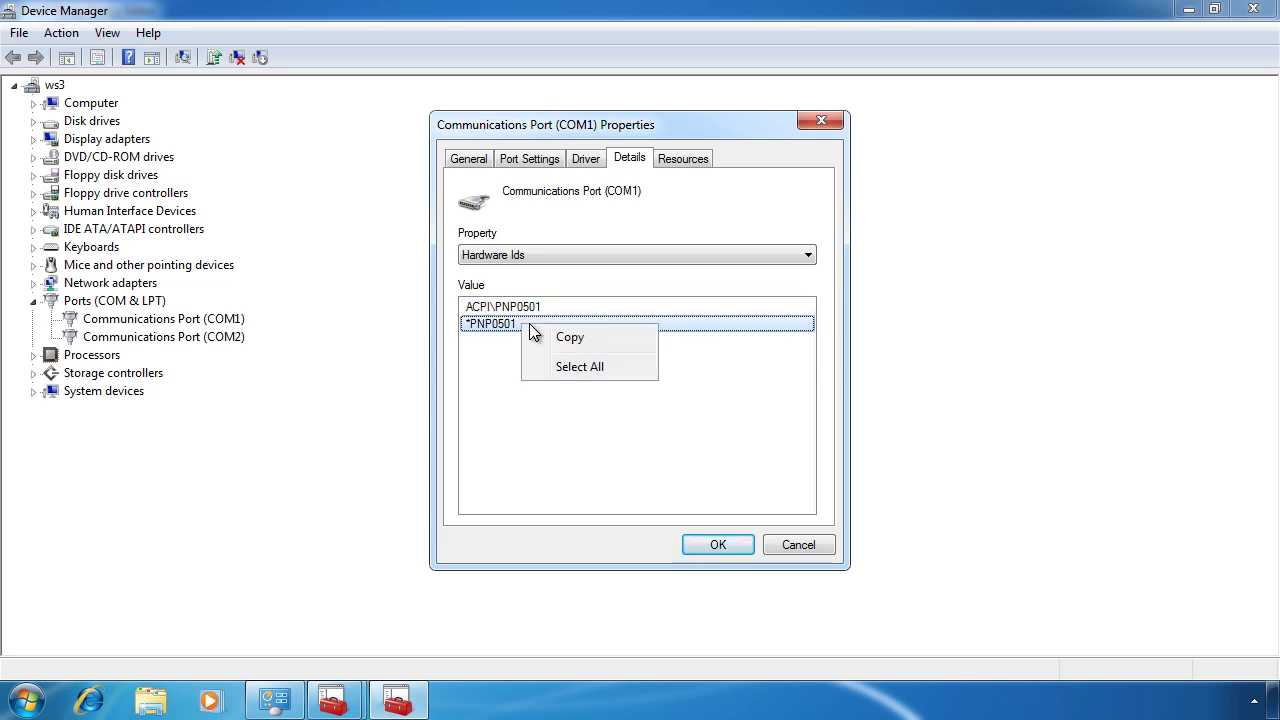
click(622, 340)
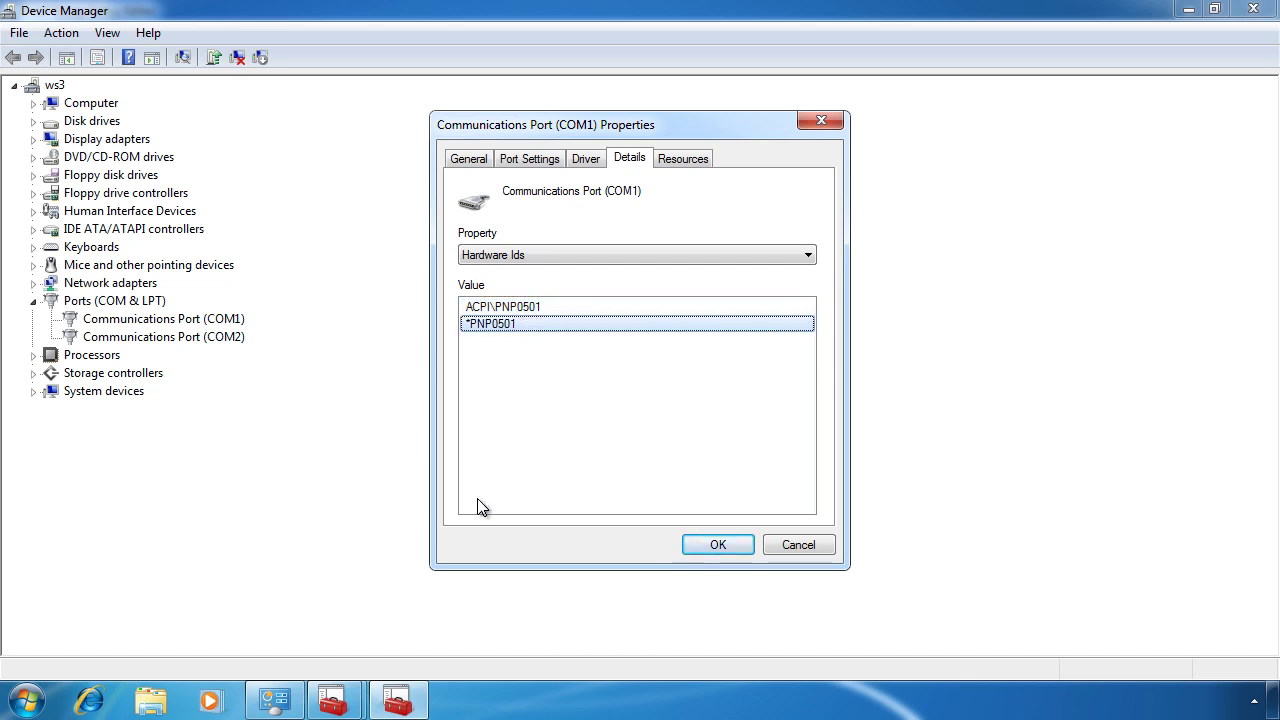
mouse_move(333, 700)
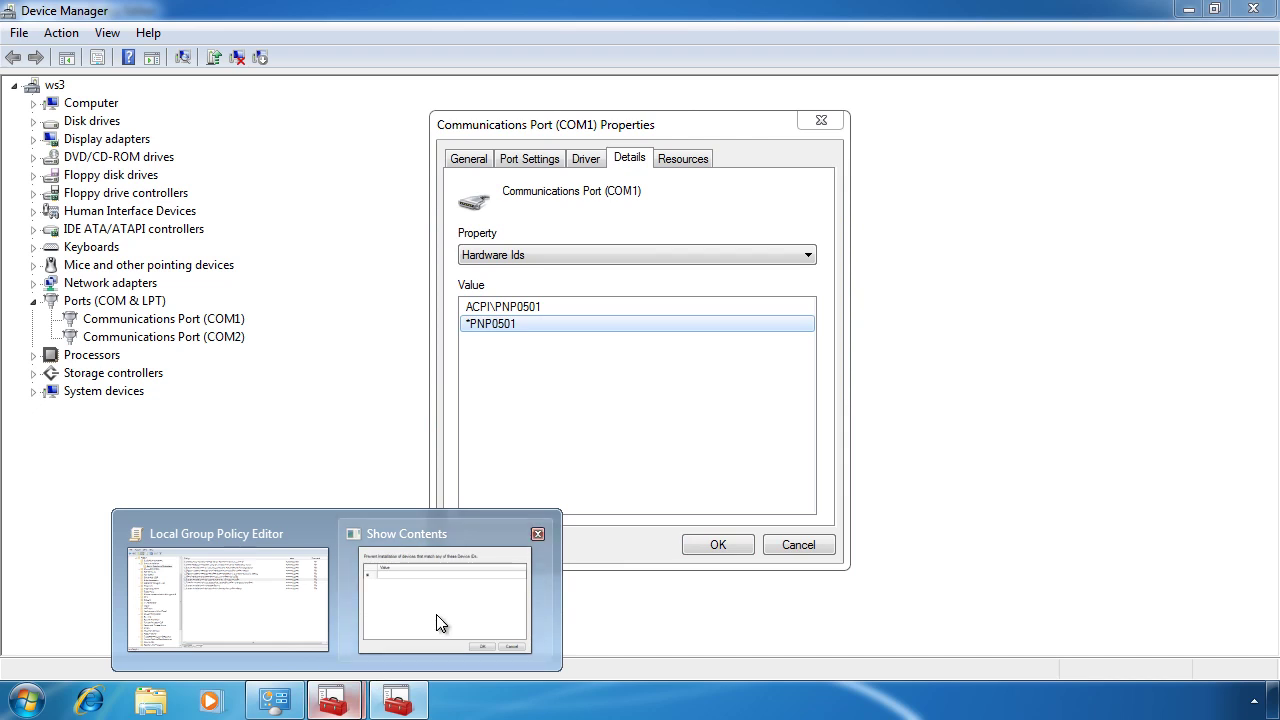
Paste *PNP0501 into the blocked device ID list and confirm the policy as Enabled
click(436, 614)
click(143, 158)
right_click(143, 158)
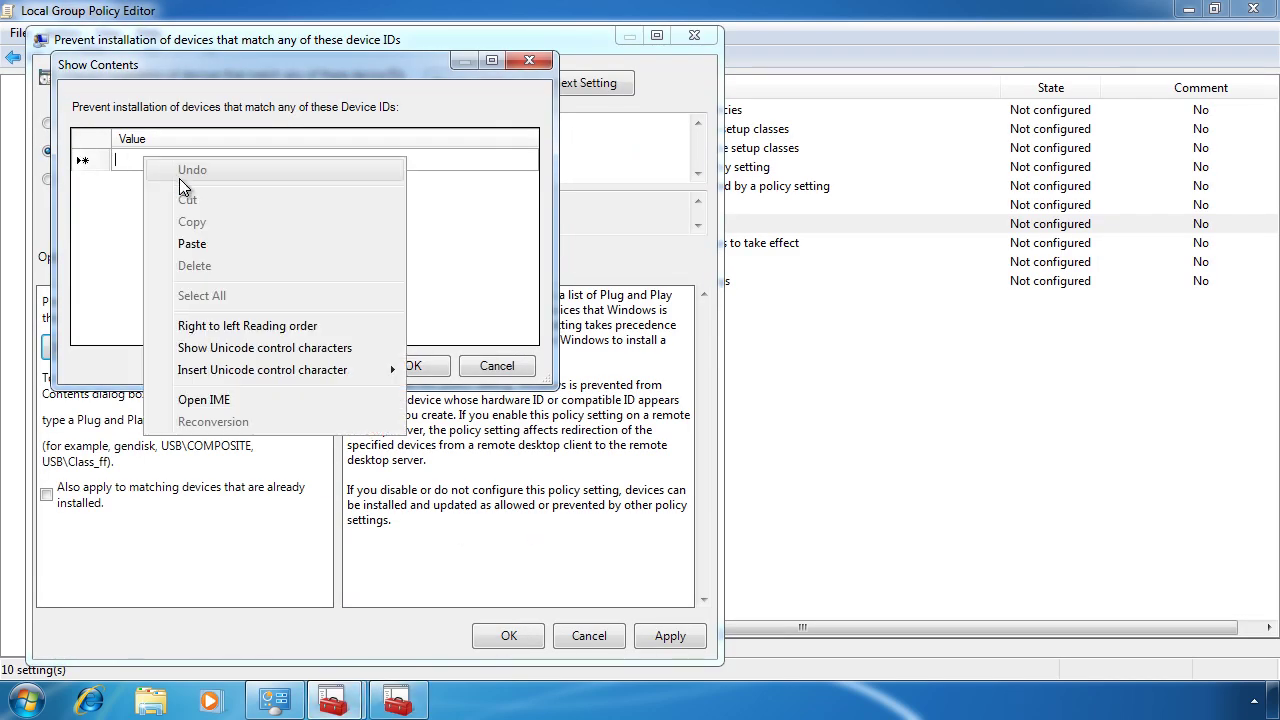
click(240, 244)
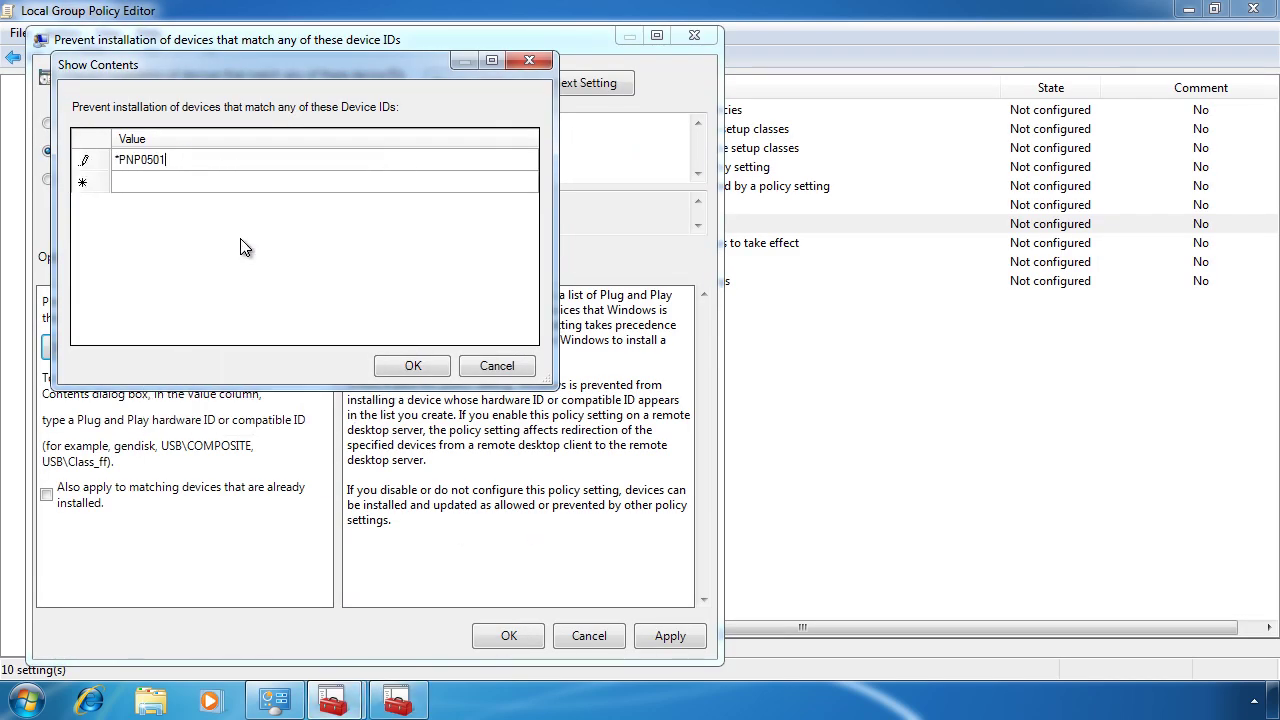
click(442, 372)
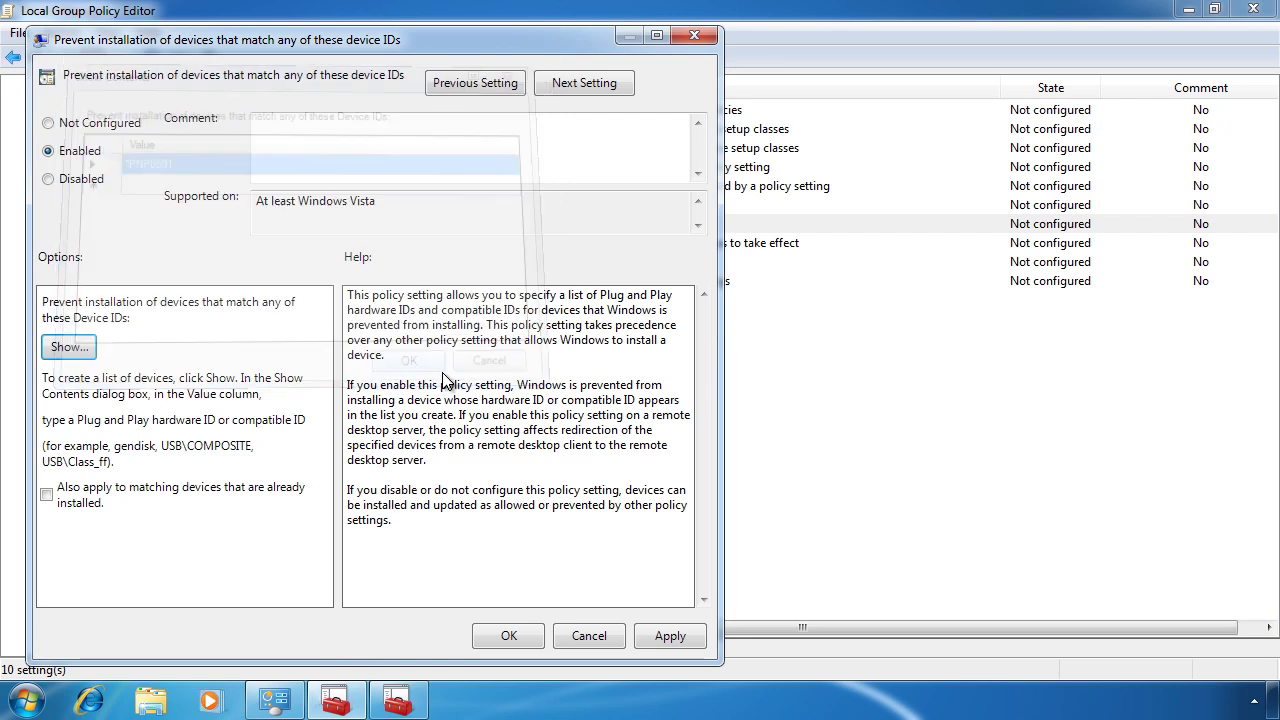
click(512, 634)
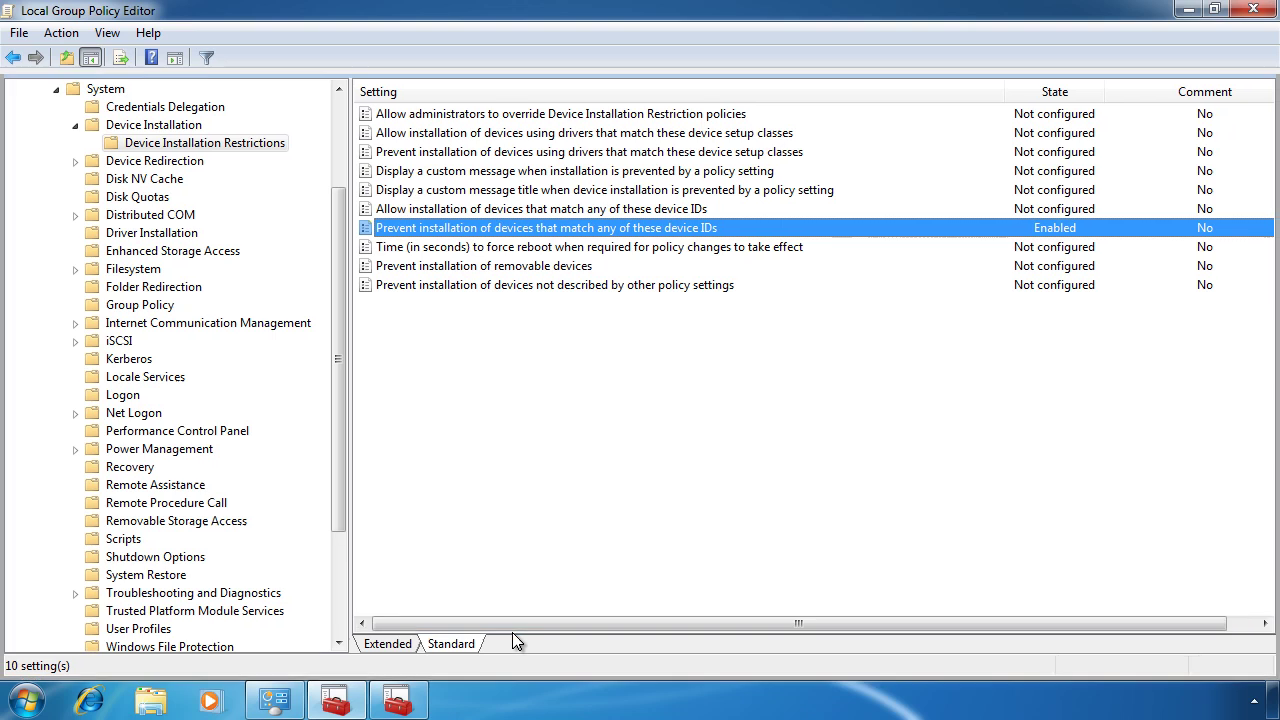
Browse the removable devices and Driver Installation policies, then return to Device Manager
click(404, 268)
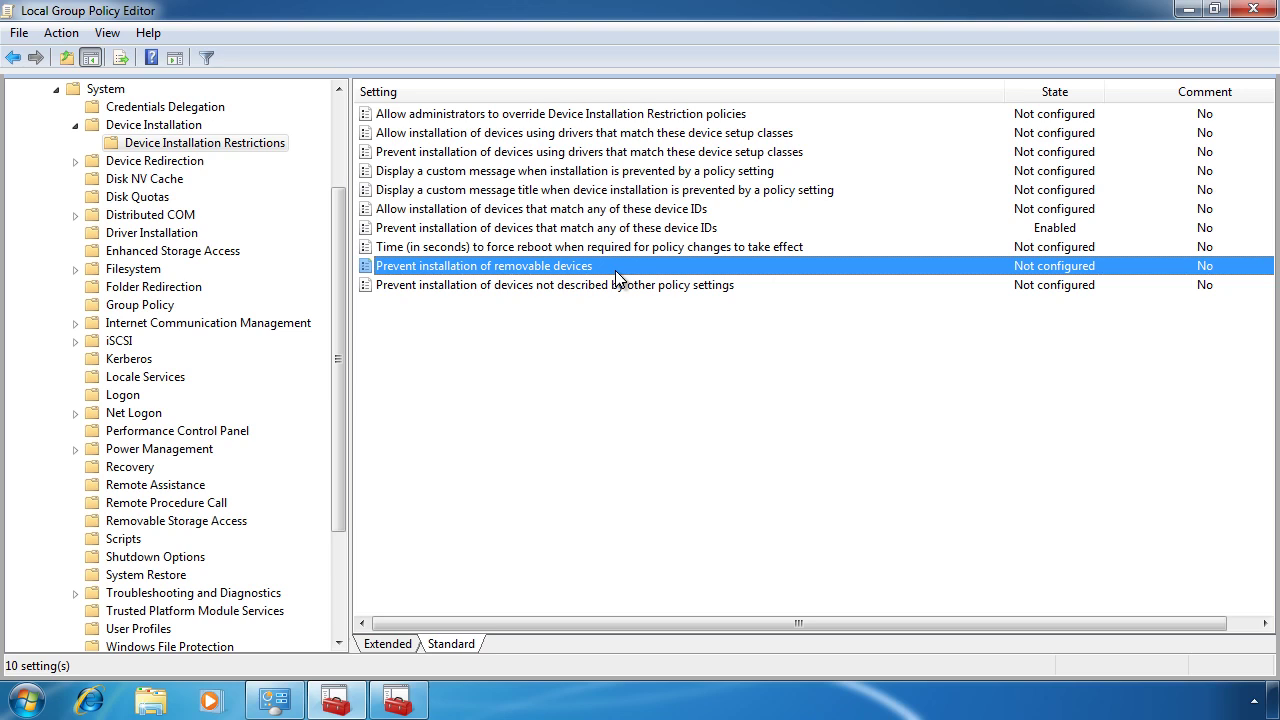
click(99, 240)
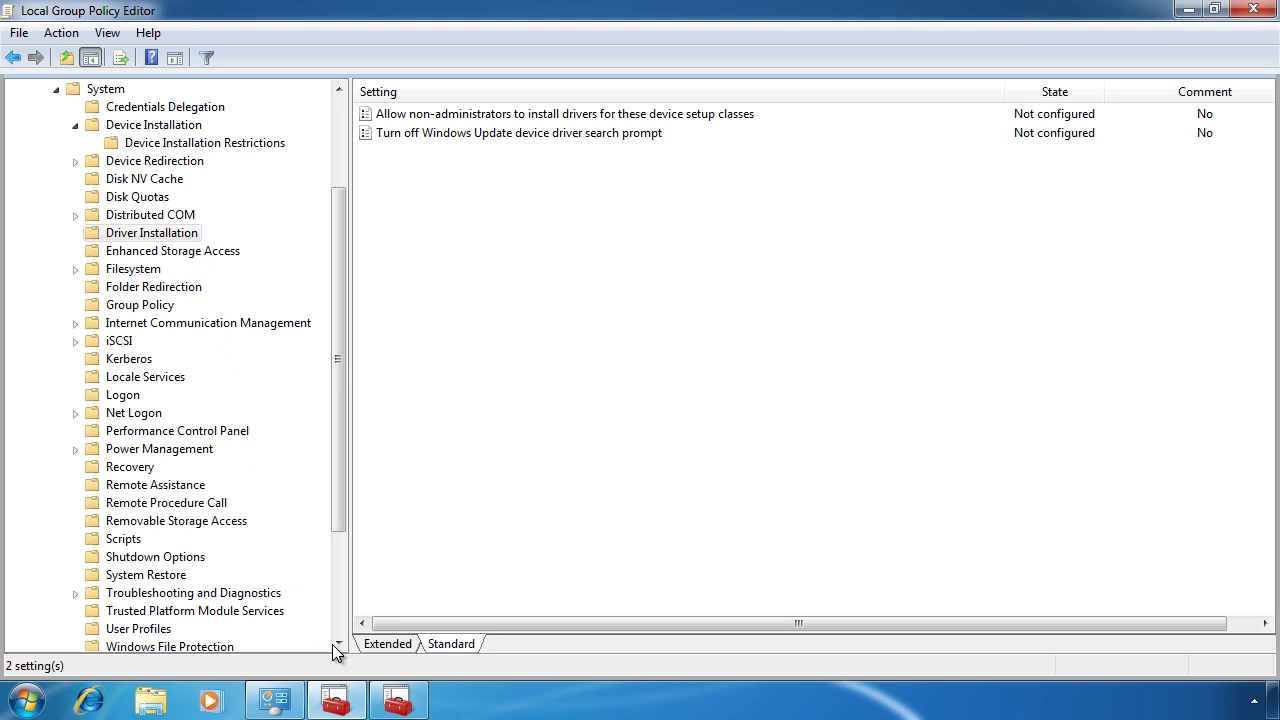
click(340, 700)
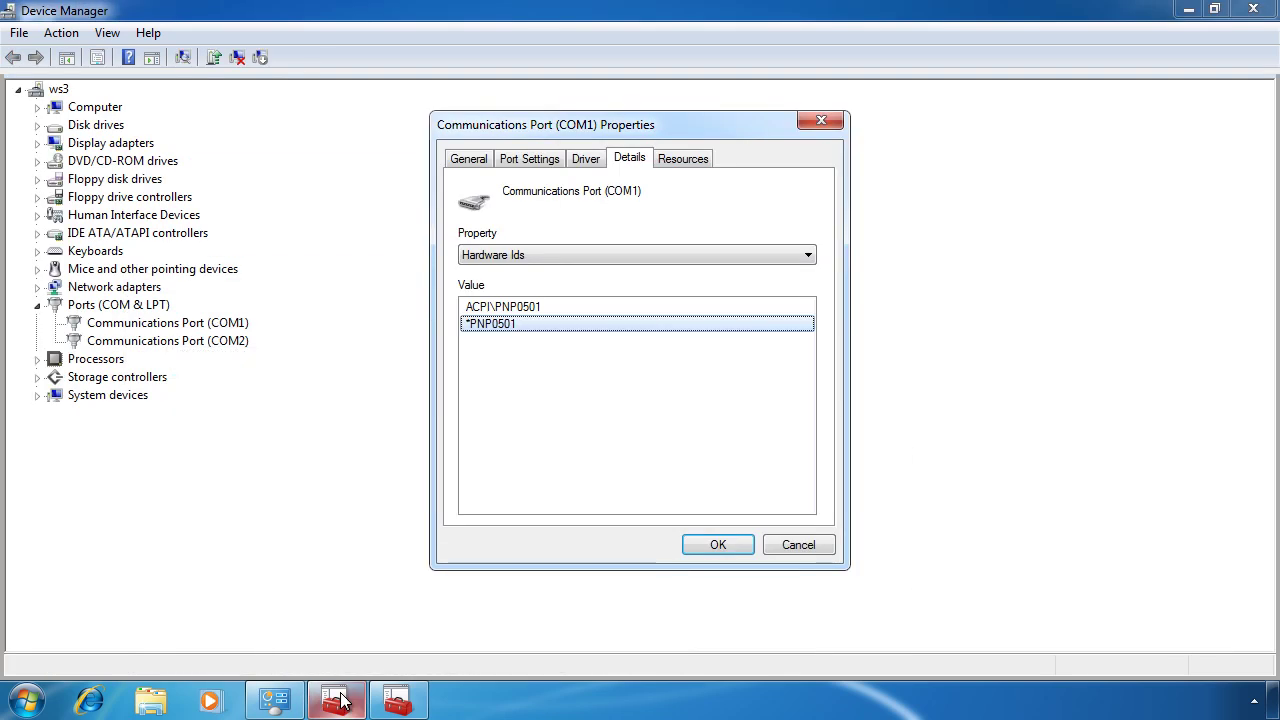
Close COM1's properties and uninstall the COM1 communications port
click(798, 545)
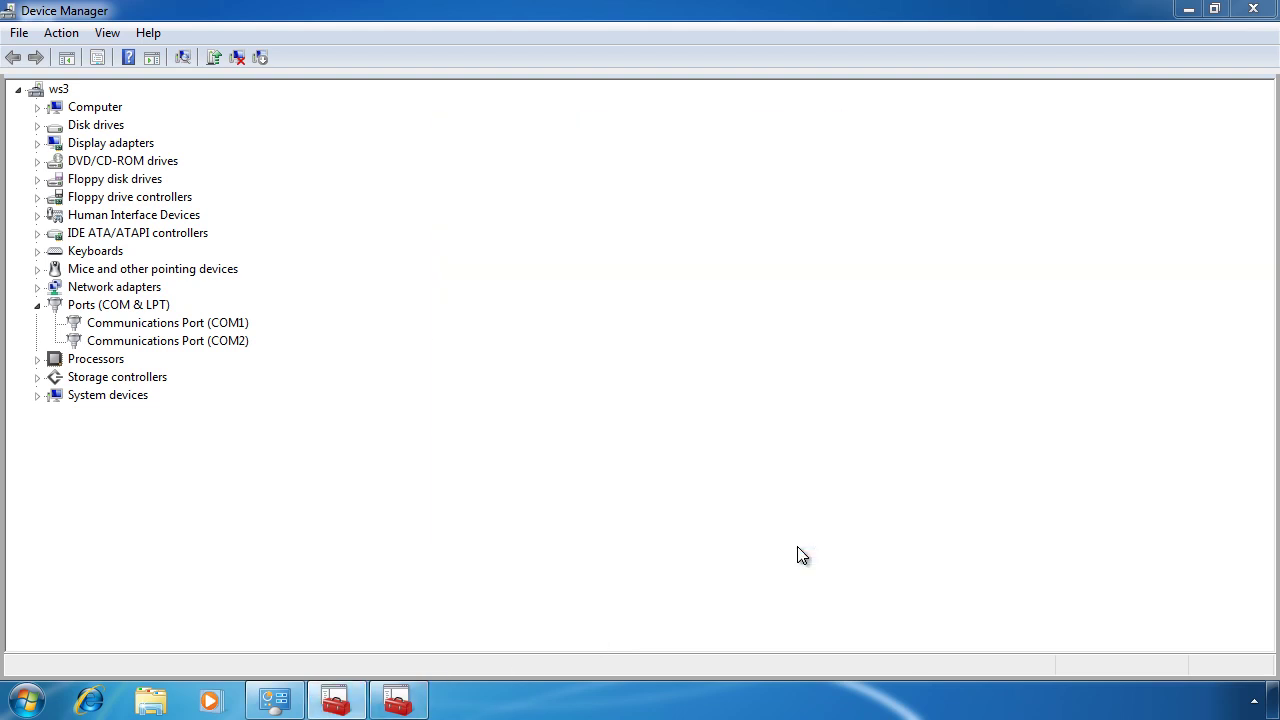
click(78, 325)
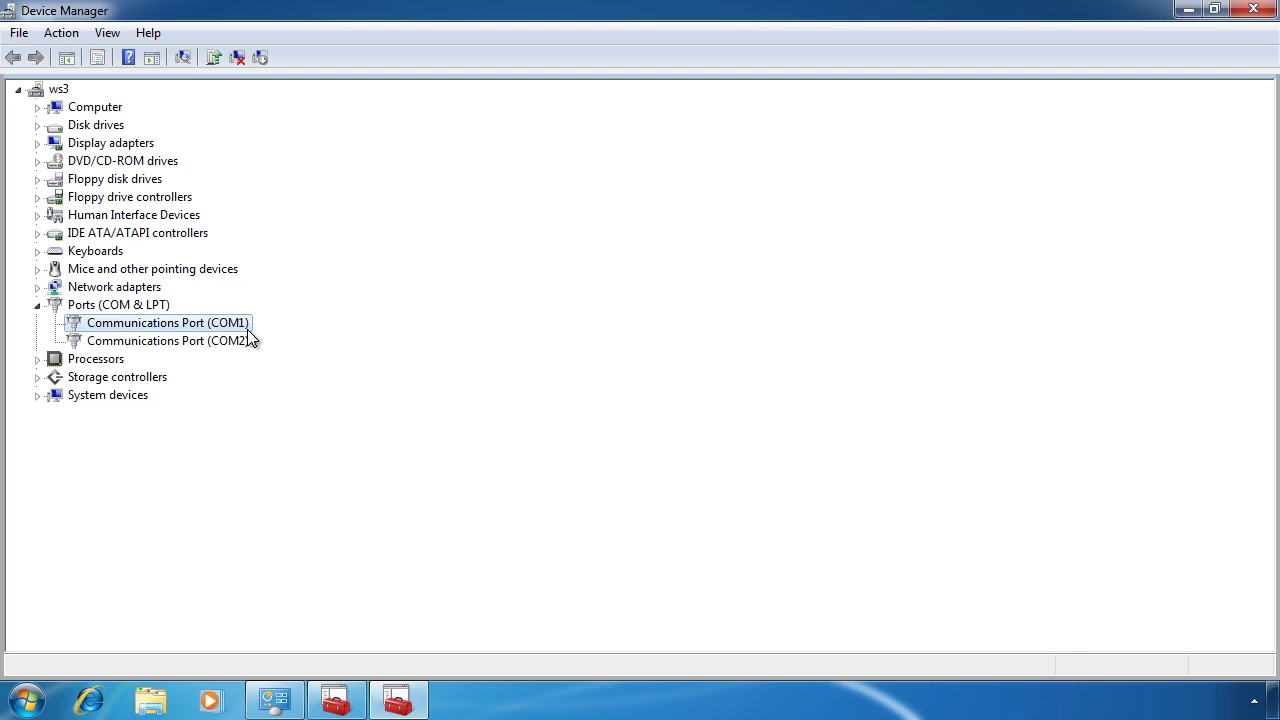
right_click(187, 322)
click(377, 381)
click(673, 427)
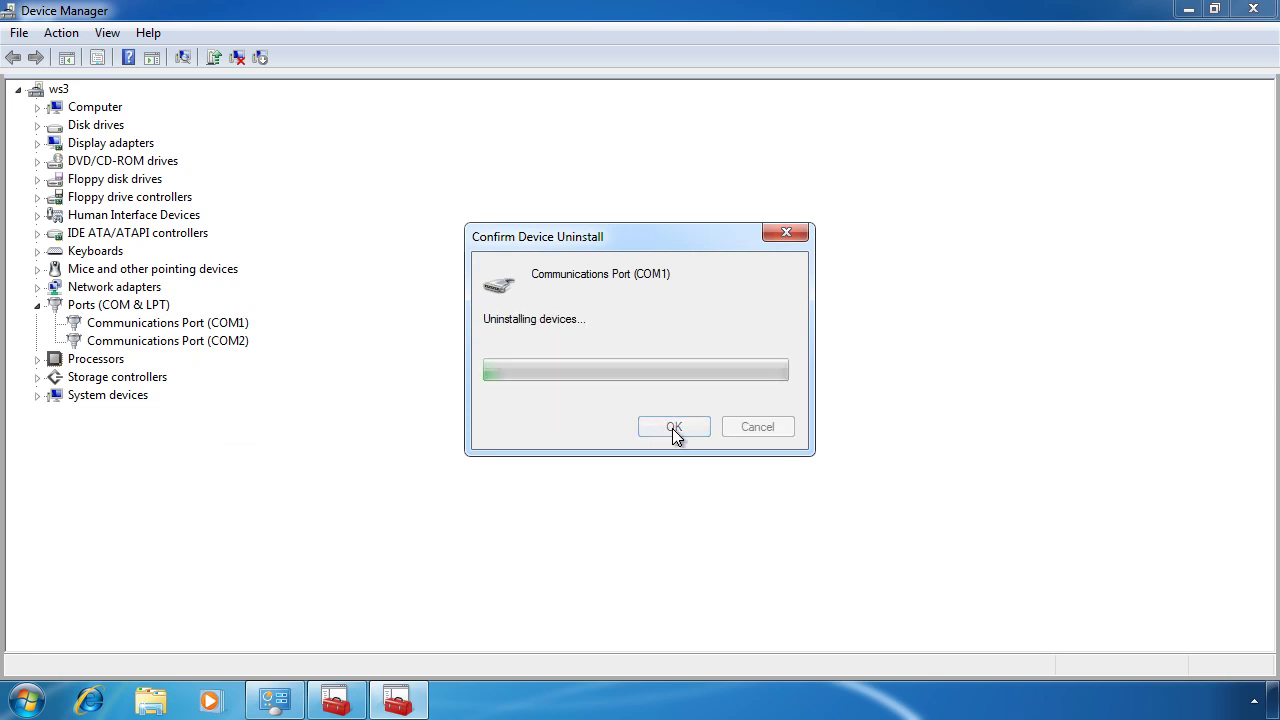
Scan computer ws3 for hardware changes and open the new Unknown device's properties
right_click(58, 90)
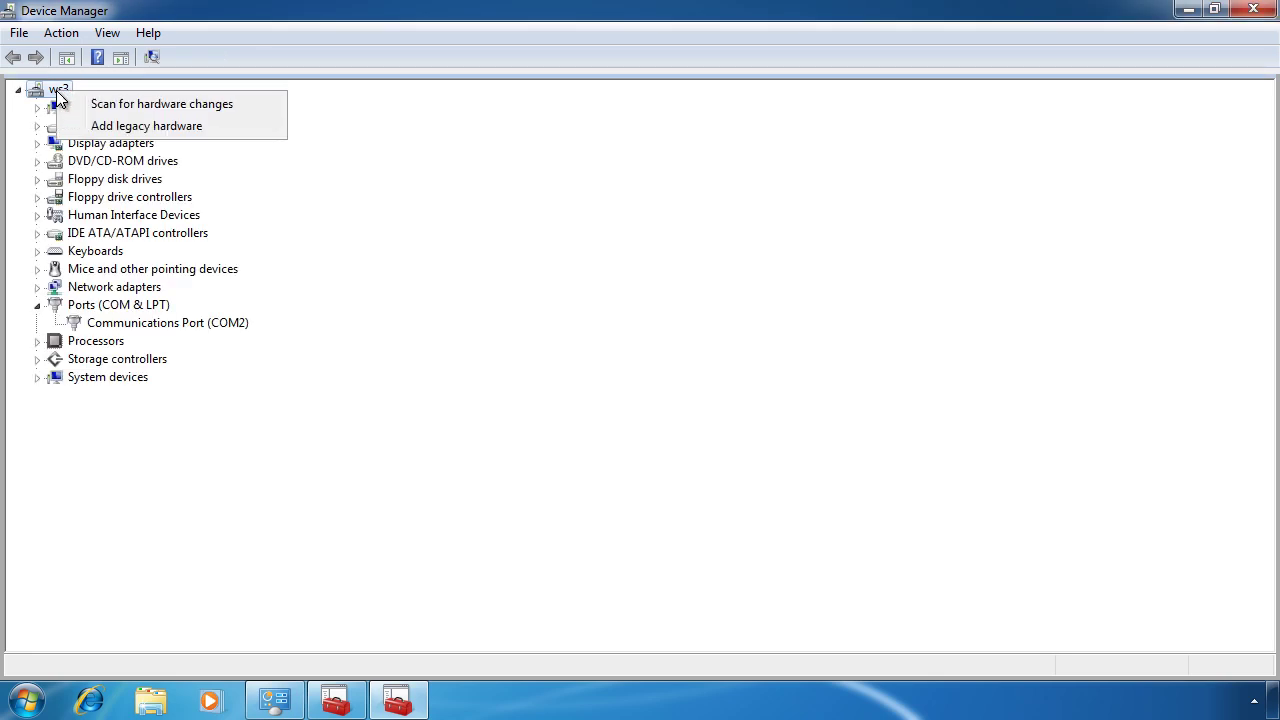
click(279, 108)
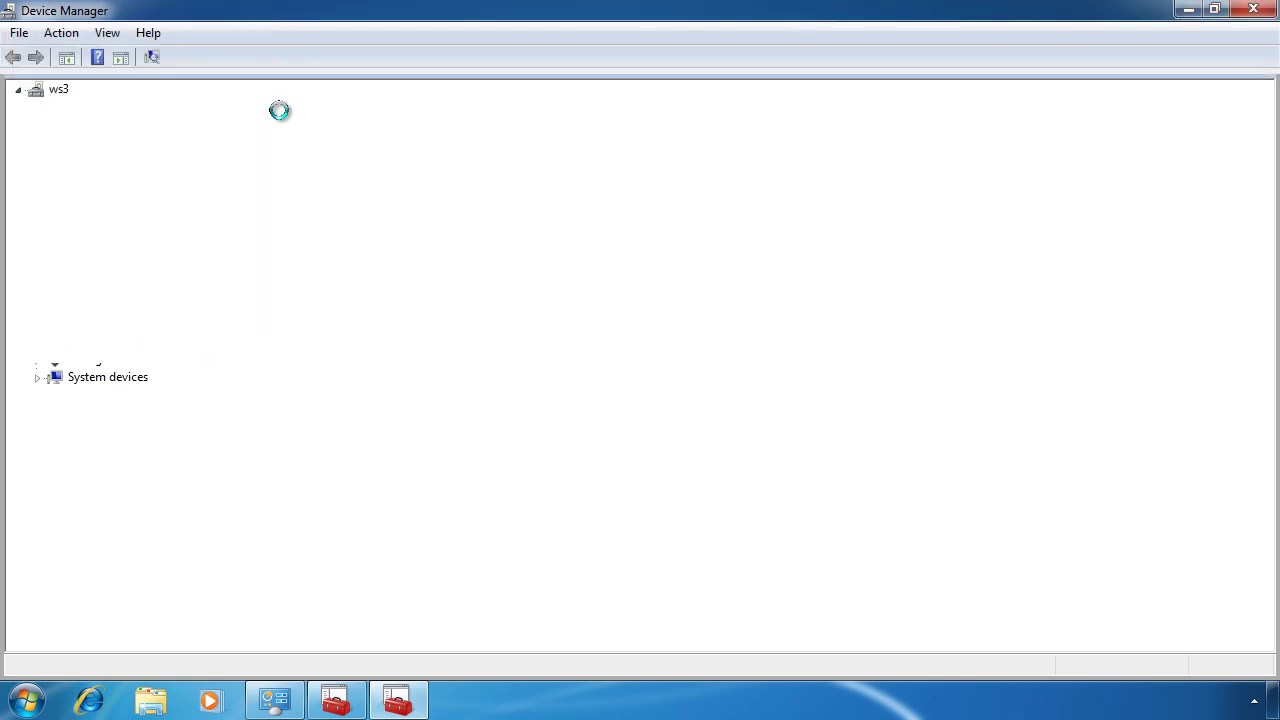
click(158, 325)
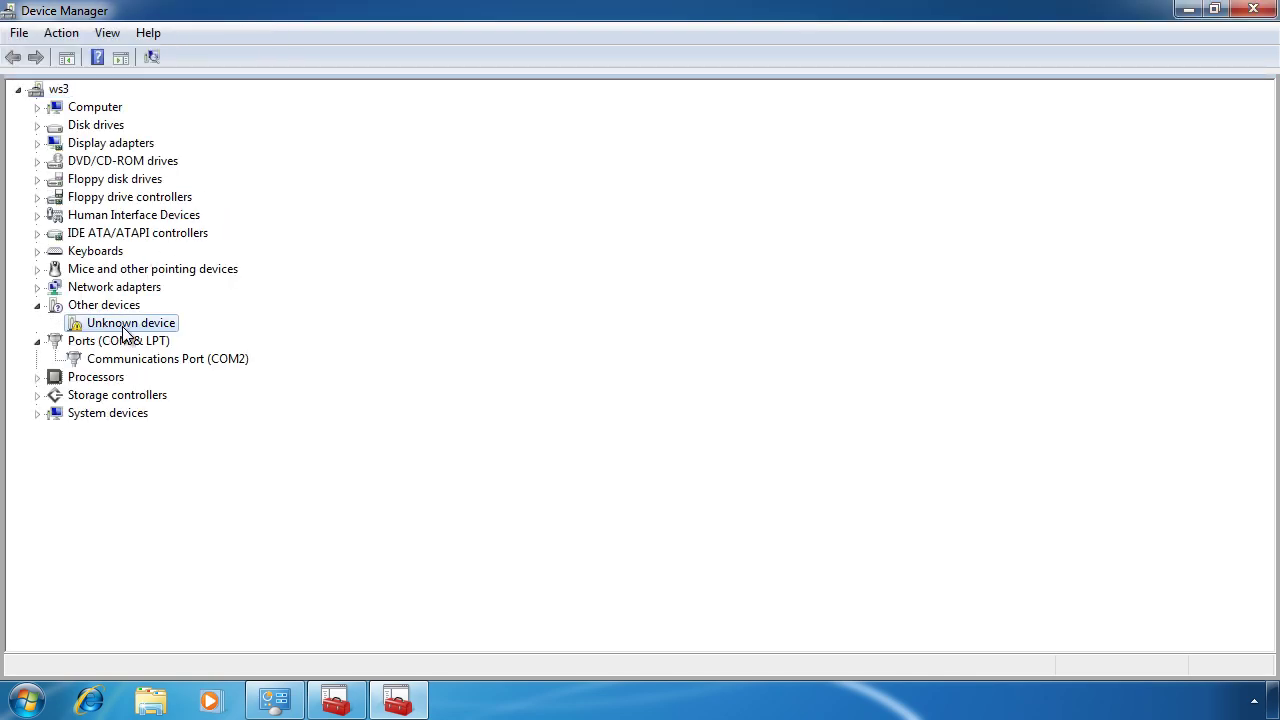
right_click(168, 336)
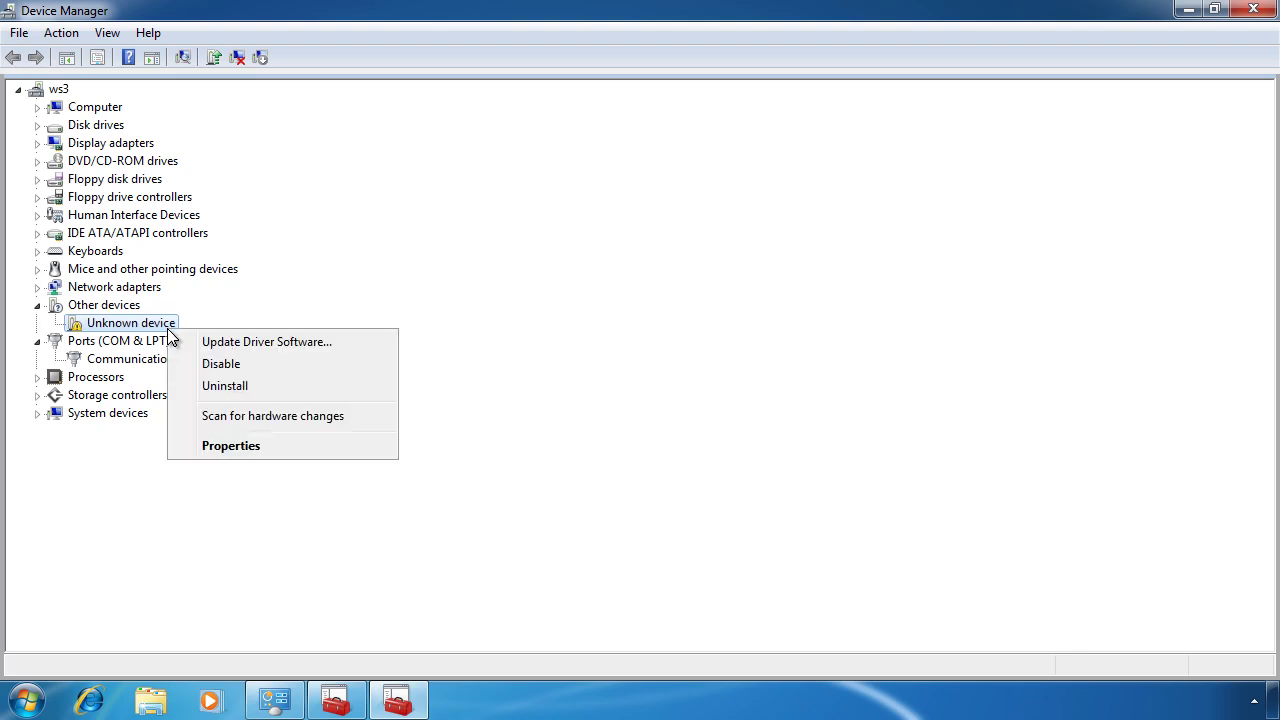
click(370, 452)
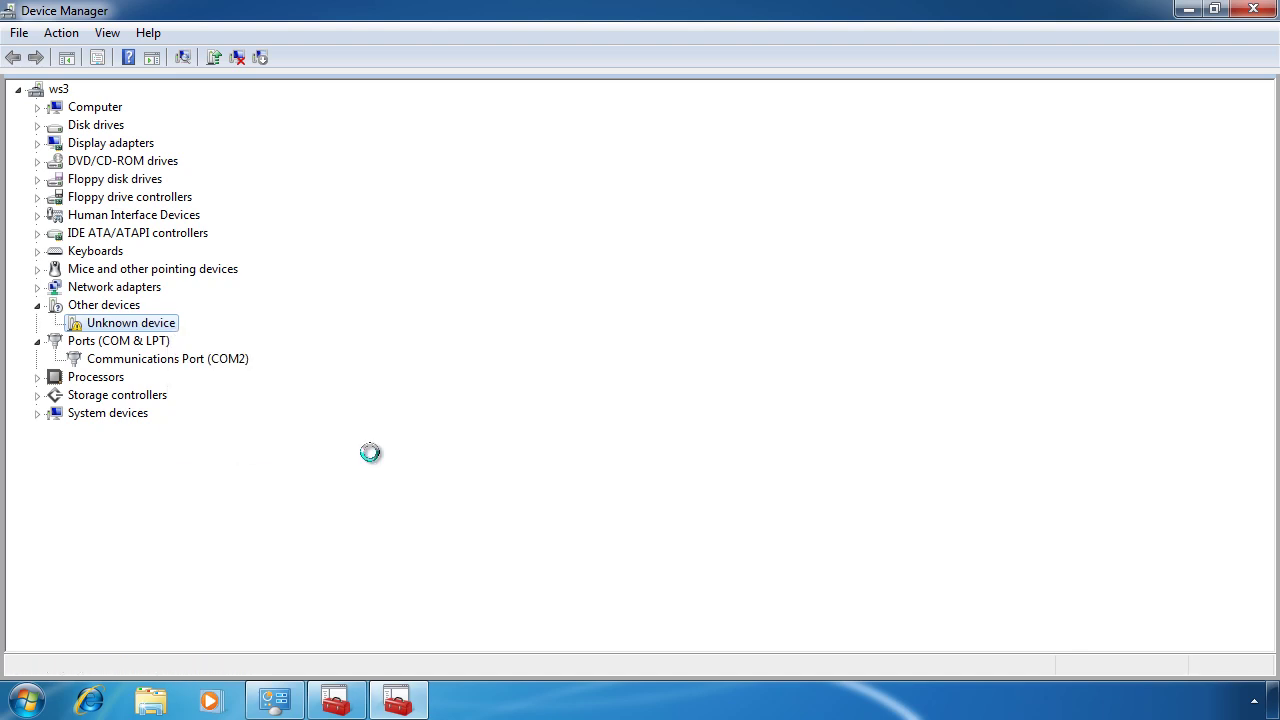